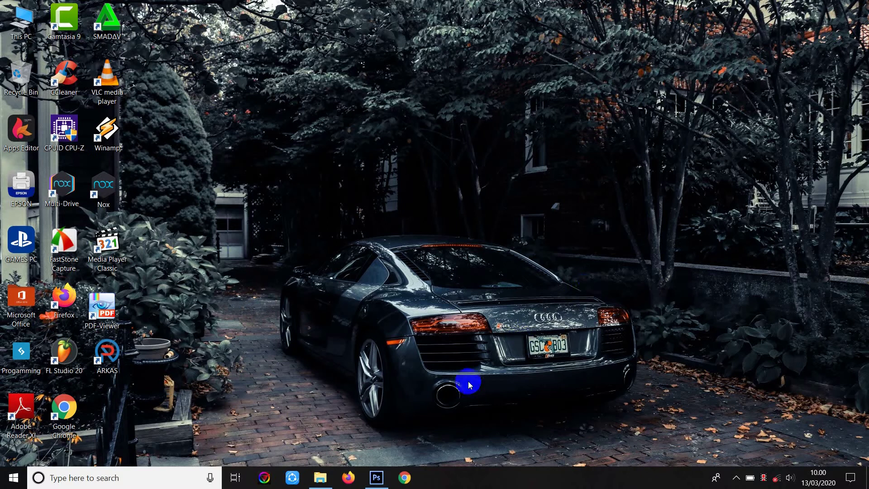
# - Restore the Photoshop CS3 window from the Windows taskbar
pyautogui.click(376, 477)
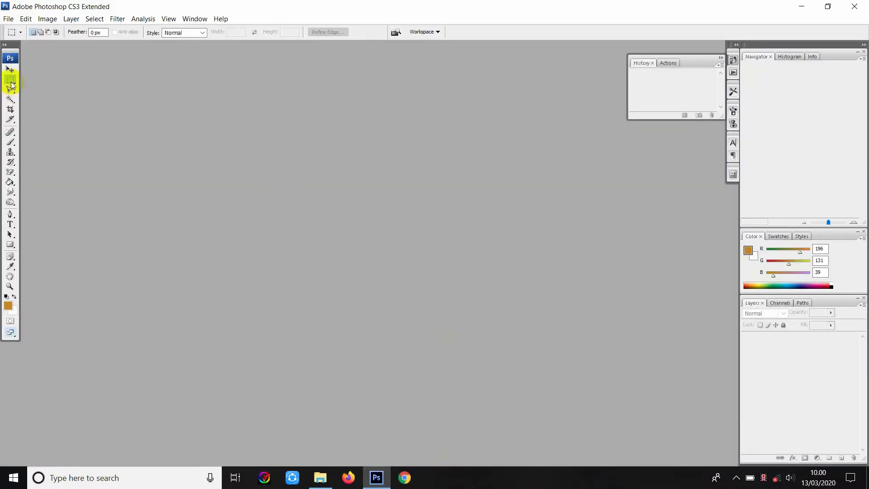
# - Create a new white document 1920 pixels wide by 1080 pixels high
pyautogui.click(10, 68)
pyautogui.click(8, 19)
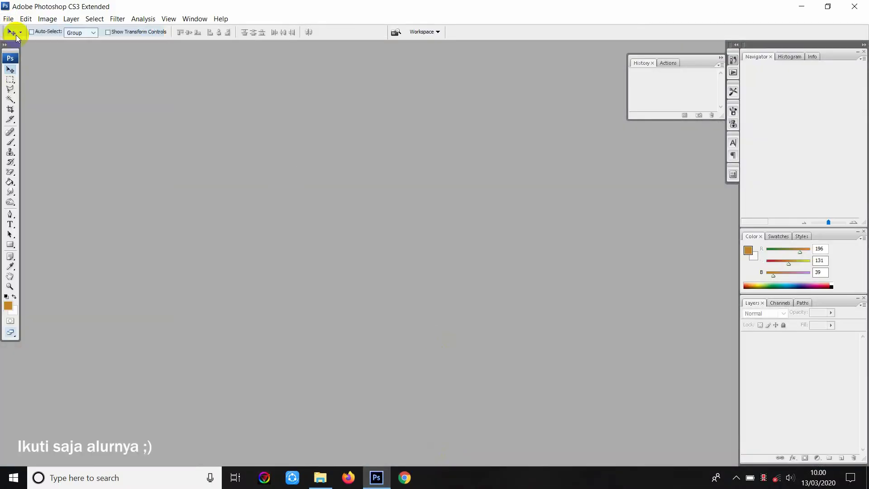
pyautogui.click(431, 165)
pyautogui.moveTo(430, 165); pyautogui.dragTo(378, 168)
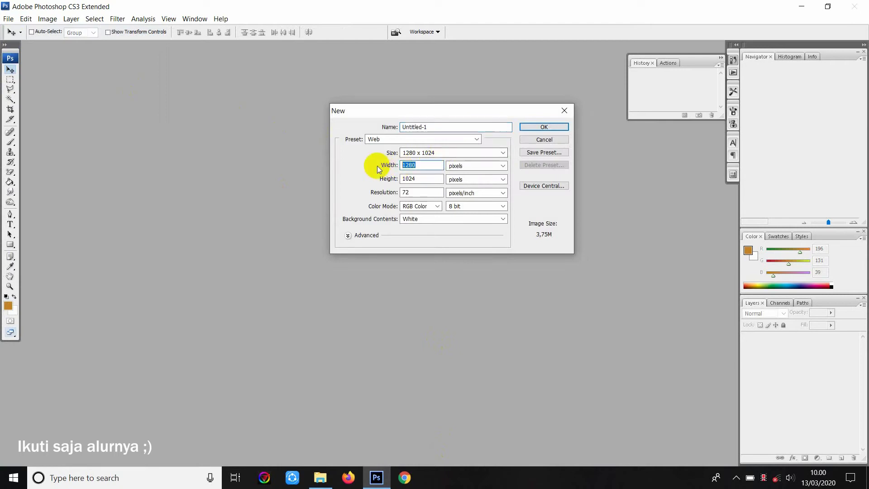
pyautogui.write('1')
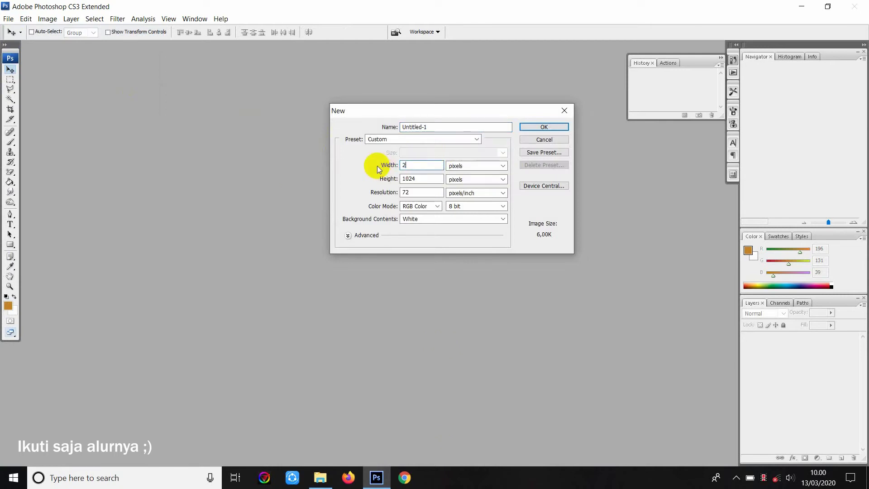
pyautogui.write('920')
pyautogui.click(429, 178)
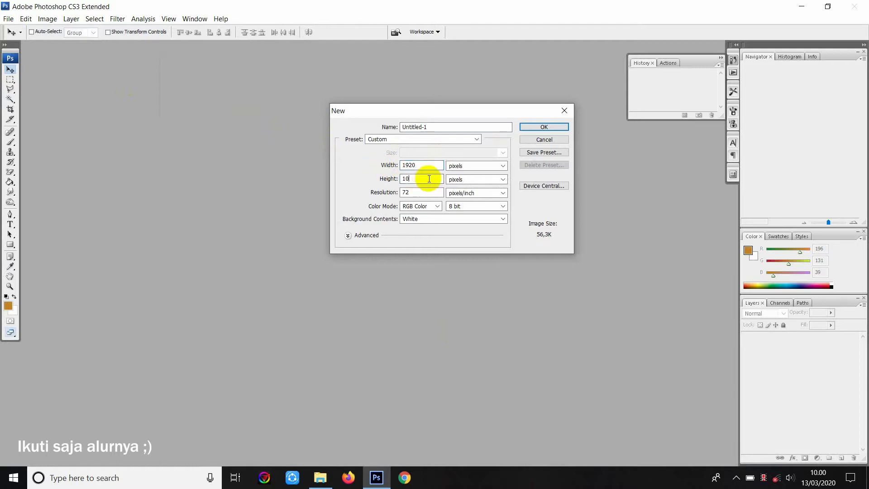
pyautogui.click(544, 127)
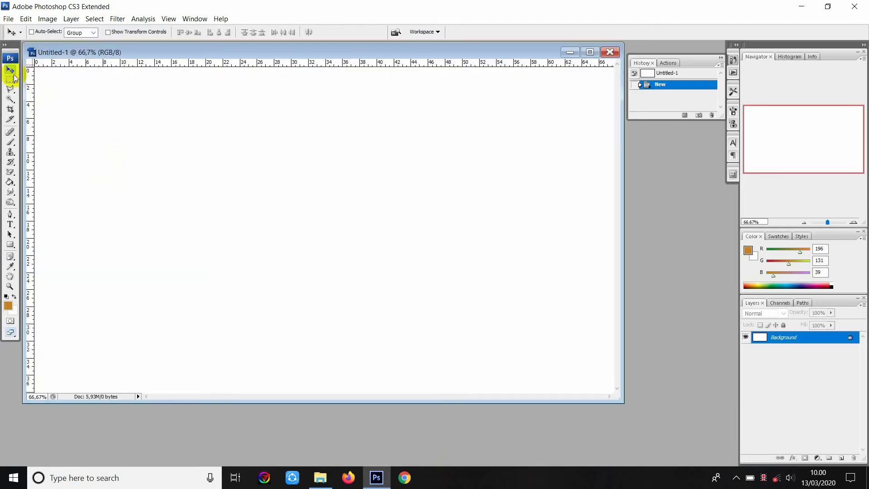
pyautogui.click(9, 18)
pyautogui.click(13, 44)
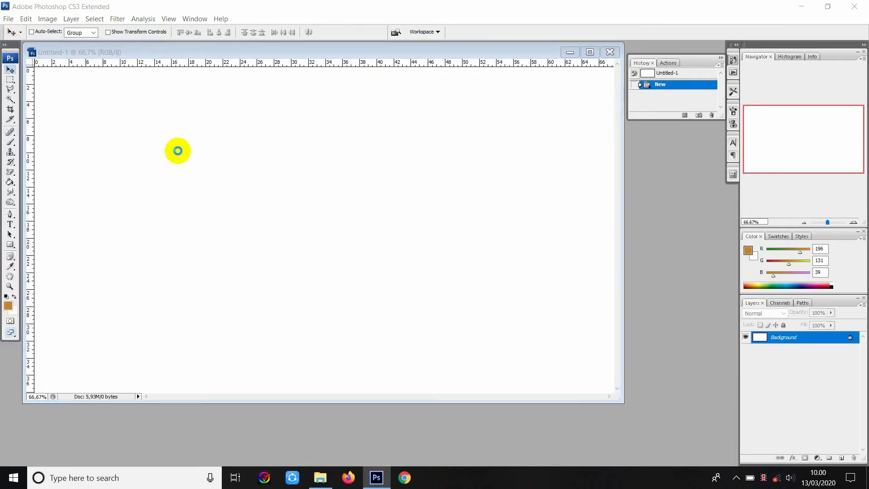
# - Open the photo 4.JPG from the Smudge folder
pyautogui.click(209, 81)
pyautogui.doubleClick(215, 92)
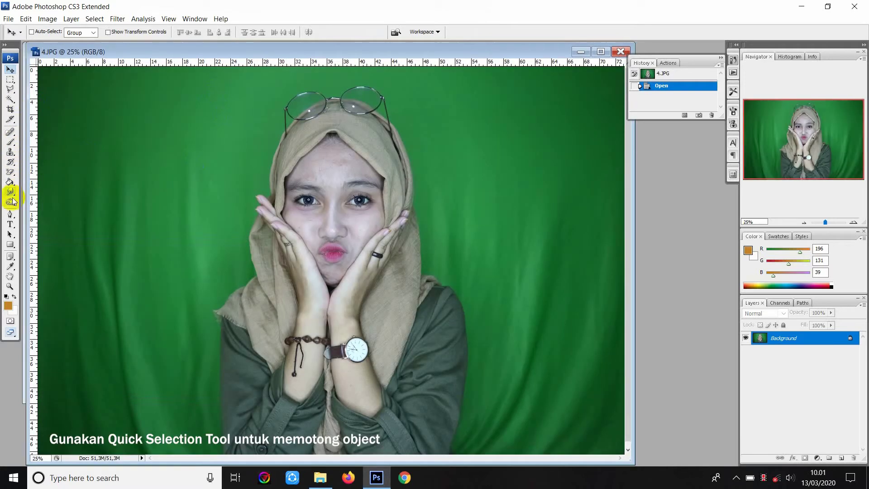
# - Switch to the Quick Selection Tool in add mode with a 157 px brush
pyautogui.click(14, 99)
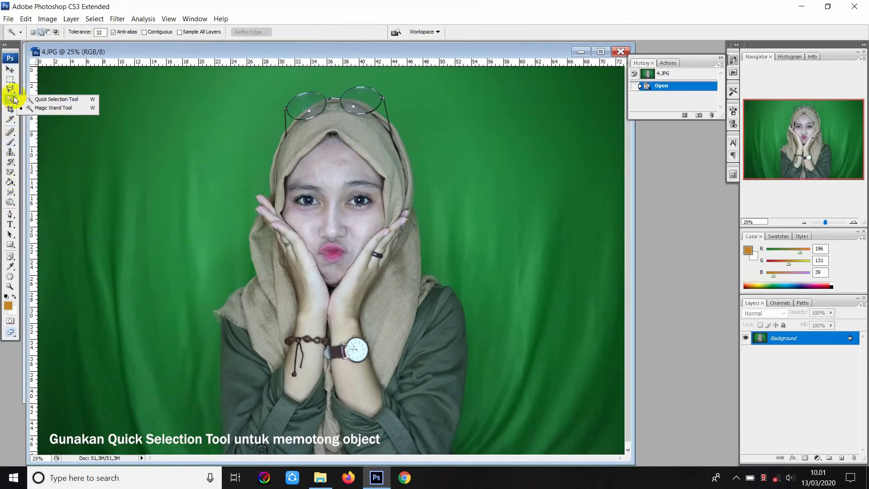
pyautogui.click(56, 99)
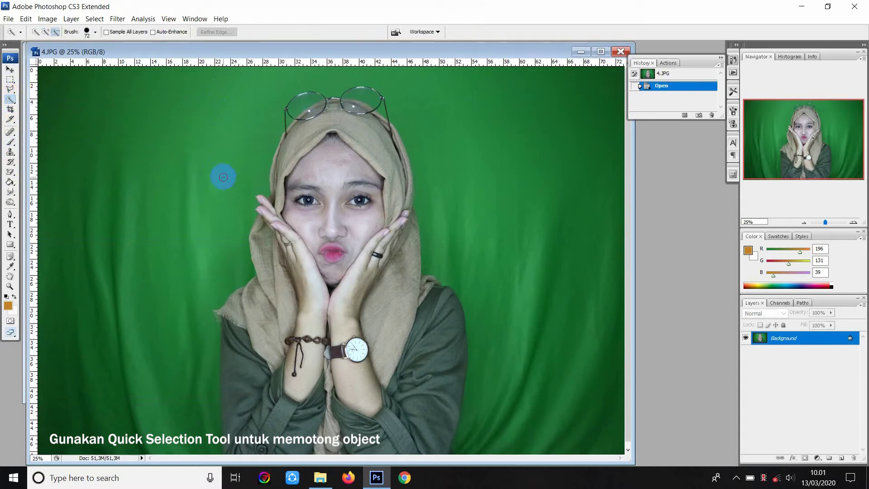
pyautogui.click(46, 32)
pyautogui.click(95, 32)
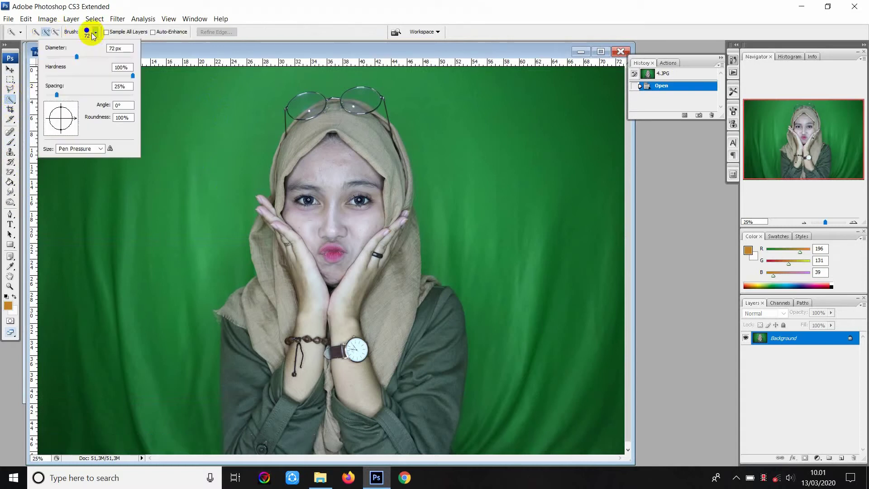
pyautogui.click(102, 56)
pyautogui.click(170, 220)
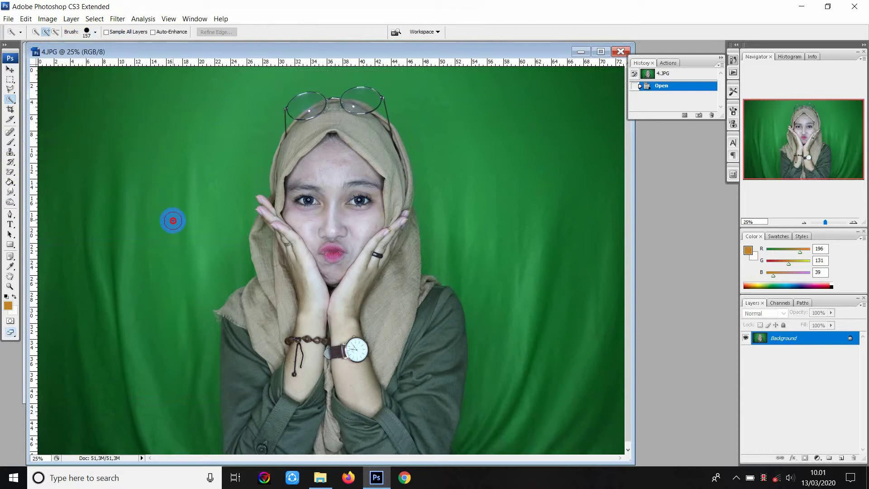
# - Paint a selection over the woman, subtract the stray sleeve area, and refine around the glasses
pyautogui.moveTo(143, 296); pyautogui.dragTo(454, 146)
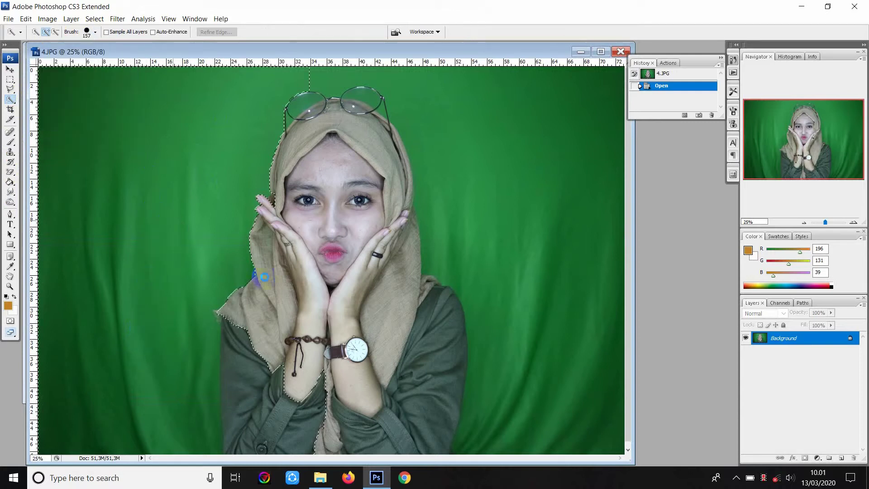
pyautogui.moveTo(430, 129)
pyautogui.mouseDown()
pyautogui.moveTo(552, 302)
pyautogui.moveTo(552, 354)
pyautogui.moveTo(452, 227)
pyautogui.moveTo(171, 99)
pyautogui.mouseUp()
pyautogui.click(56, 32)
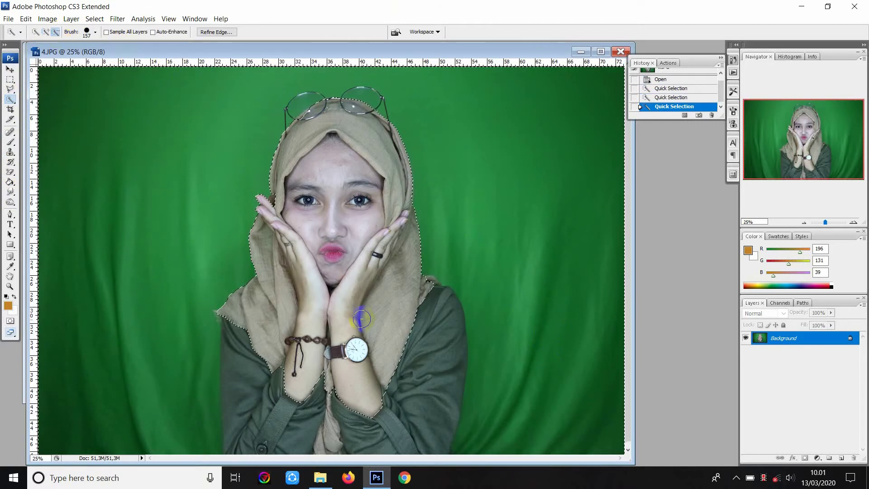
pyautogui.moveTo(243, 382)
pyautogui.mouseDown()
pyautogui.moveTo(256, 424)
pyautogui.moveTo(348, 435)
pyautogui.moveTo(433, 423)
pyautogui.moveTo(456, 355)
pyautogui.moveTo(446, 343)
pyautogui.moveTo(446, 310)
pyautogui.moveTo(436, 382)
pyautogui.moveTo(431, 284)
pyautogui.moveTo(408, 307)
pyautogui.mouseUp()
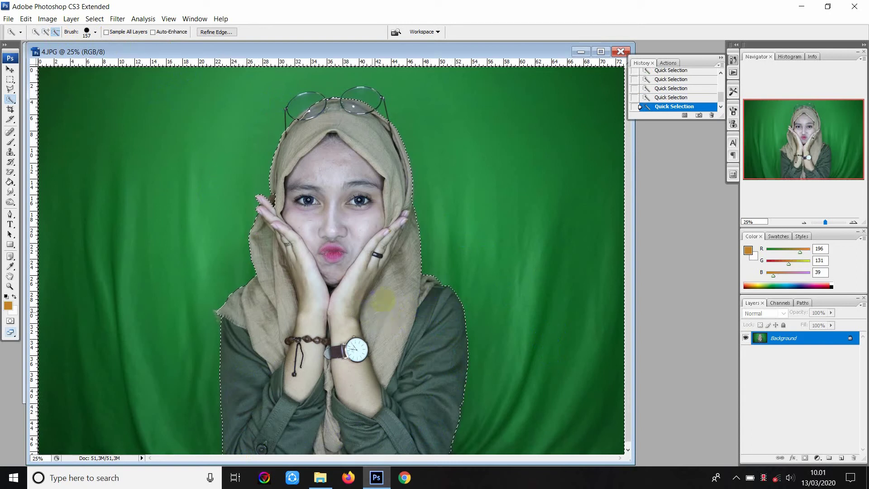
pyautogui.moveTo(374, 115); pyautogui.dragTo(343, 131)
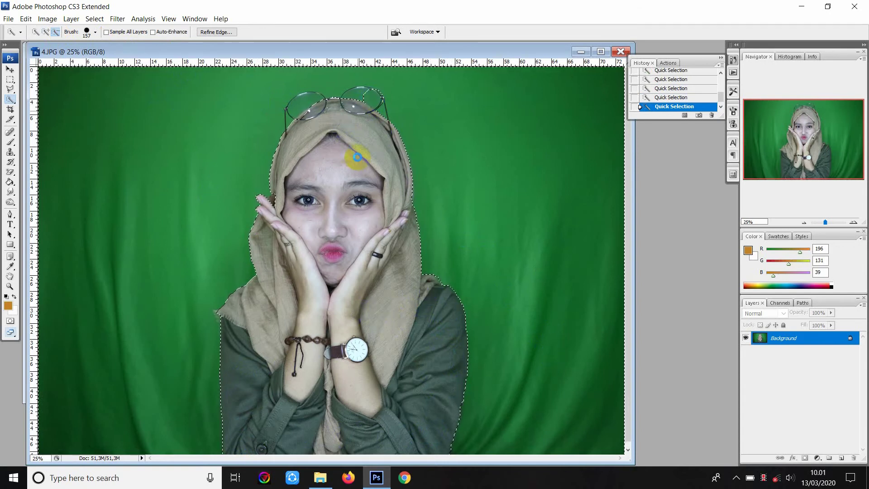
pyautogui.click(302, 100)
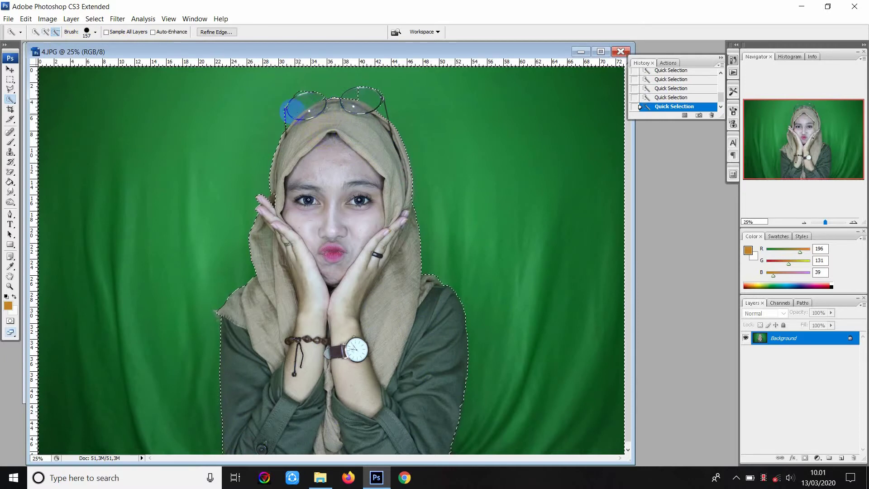
pyautogui.moveTo(294, 109); pyautogui.dragTo(330, 103)
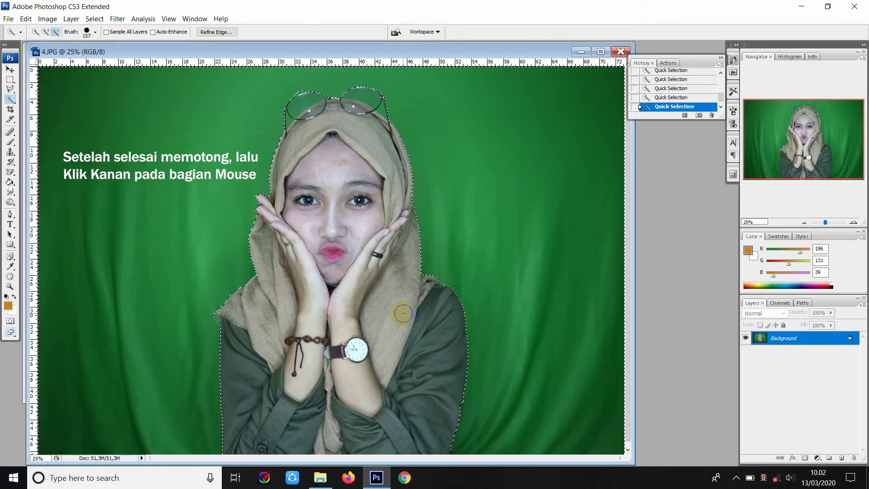
# - Invert the selection and copy the woman onto a new Layer 1
pyautogui.rightClick(345, 239)
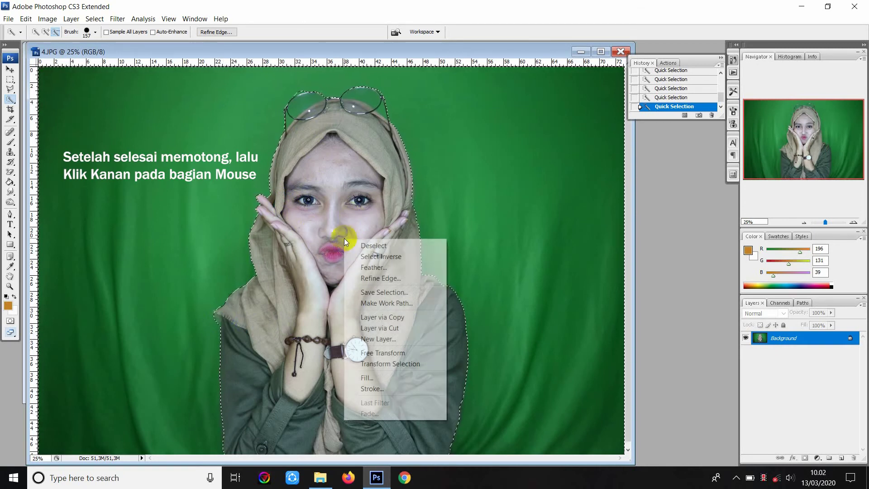
pyautogui.click(369, 256)
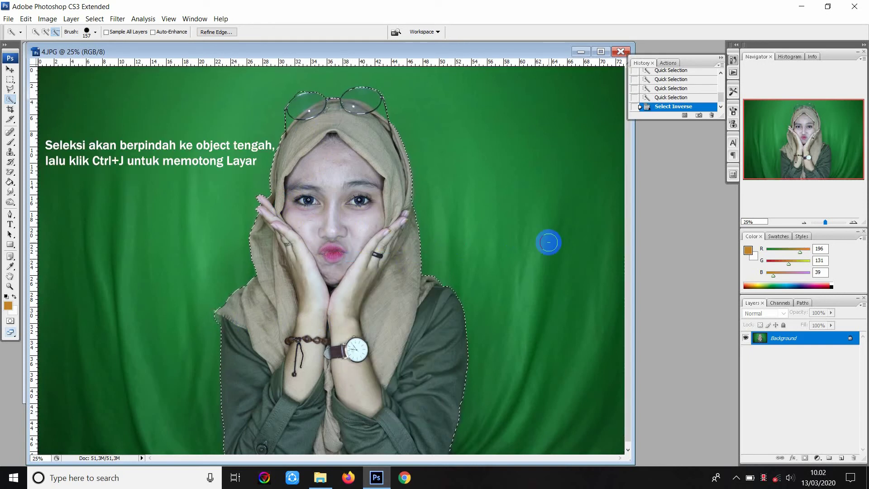
pyautogui.hotkey('ctrl', 'j')
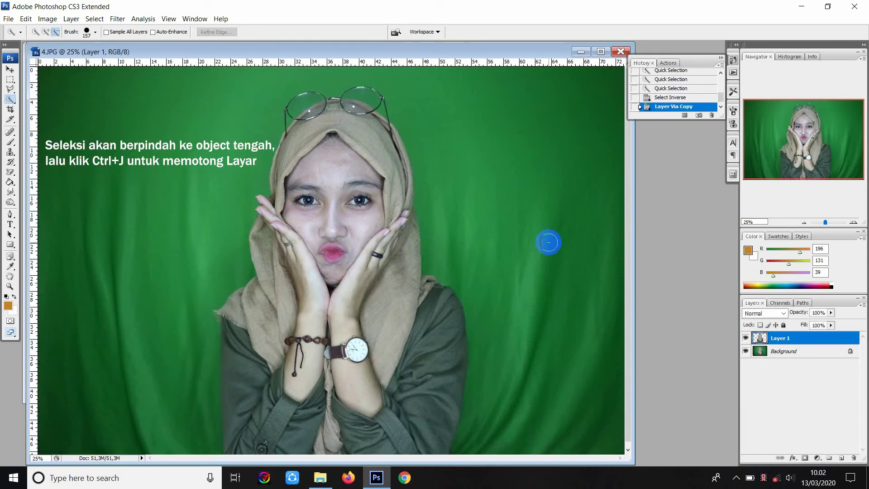
pyautogui.click(10, 79)
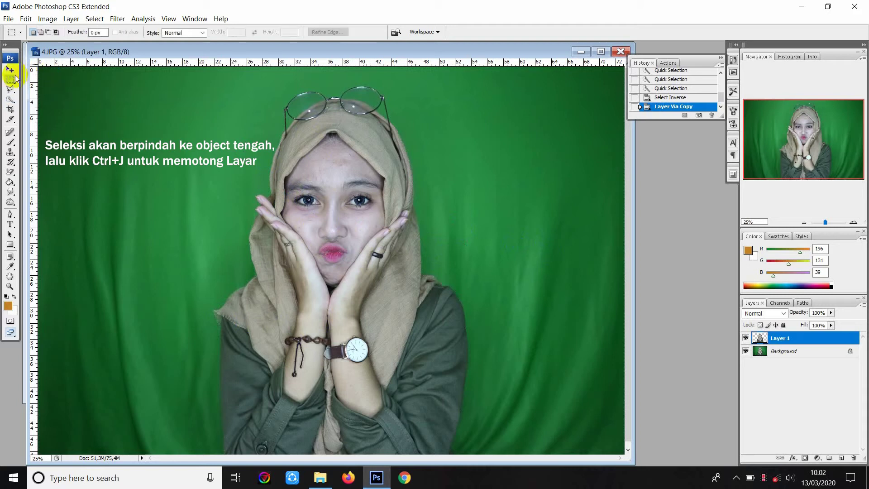
pyautogui.click(11, 70)
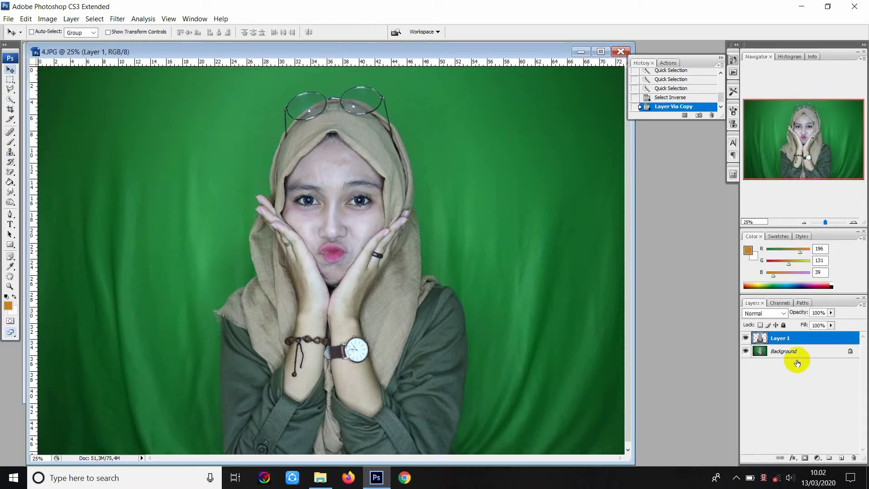
# - Hide the green Background layer, toggling it once to compare
pyautogui.click(745, 351)
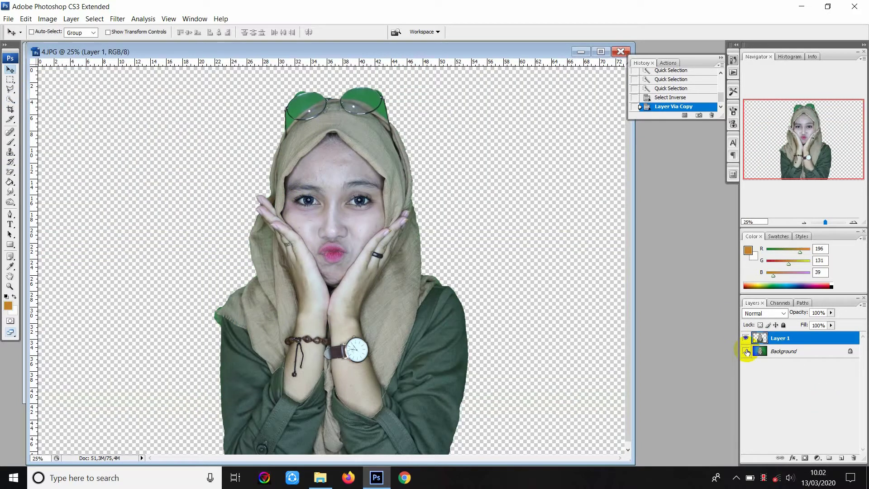
pyautogui.click(746, 351)
pyautogui.click(746, 351)
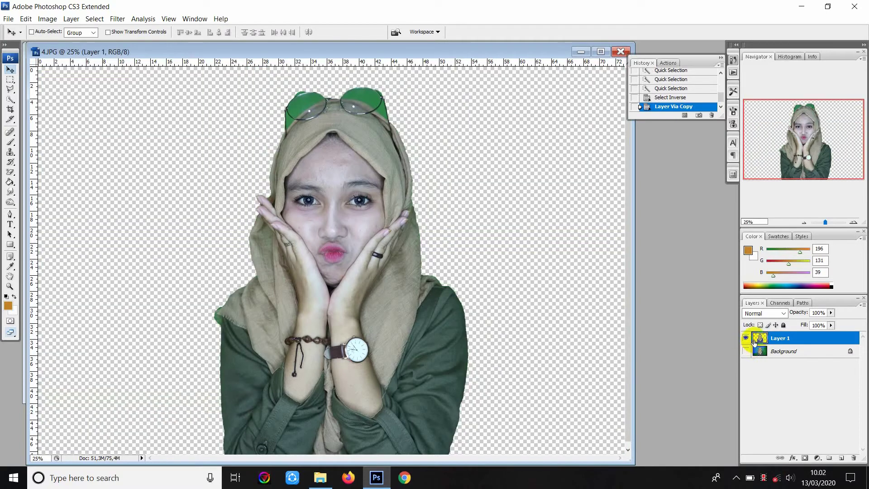
# - Show and select the green backdrop layer, and switch to the Polygonal Lasso Tool
pyautogui.scroll(2, 296, 88)
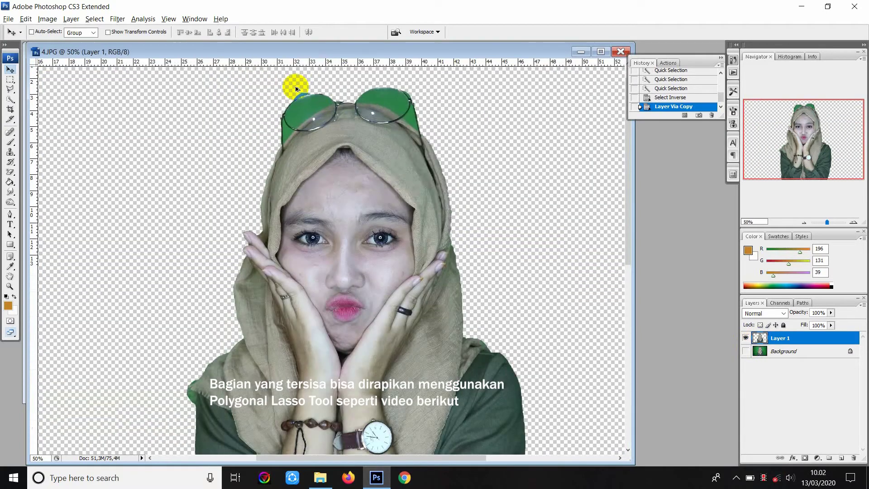
pyautogui.scroll(1, 295, 89)
pyautogui.scroll(1, 291, 88)
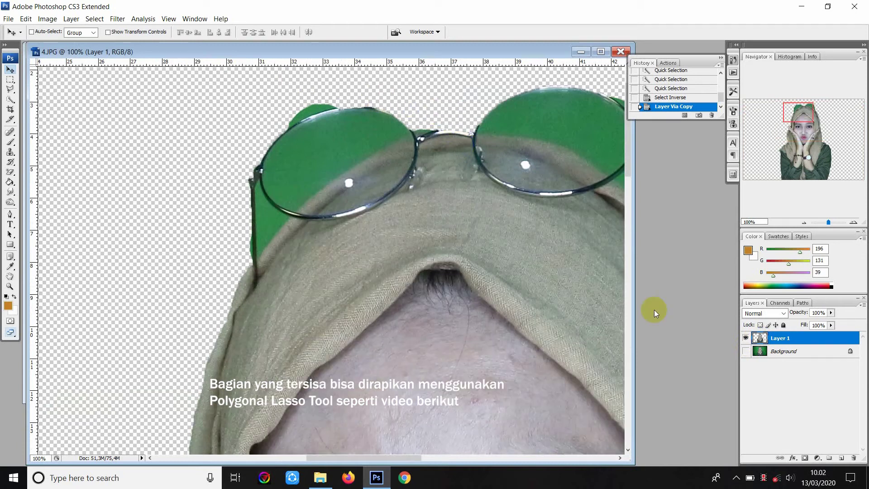
pyautogui.click(745, 351)
pyautogui.click(783, 351)
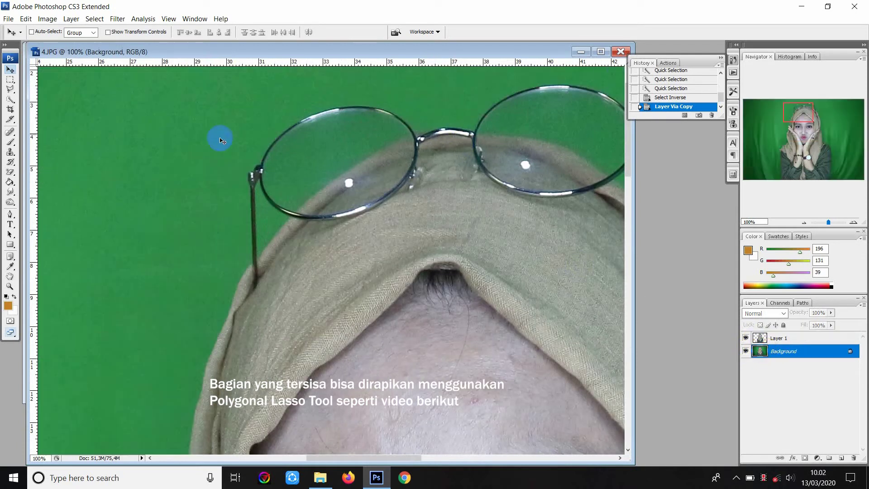
pyautogui.click(10, 90)
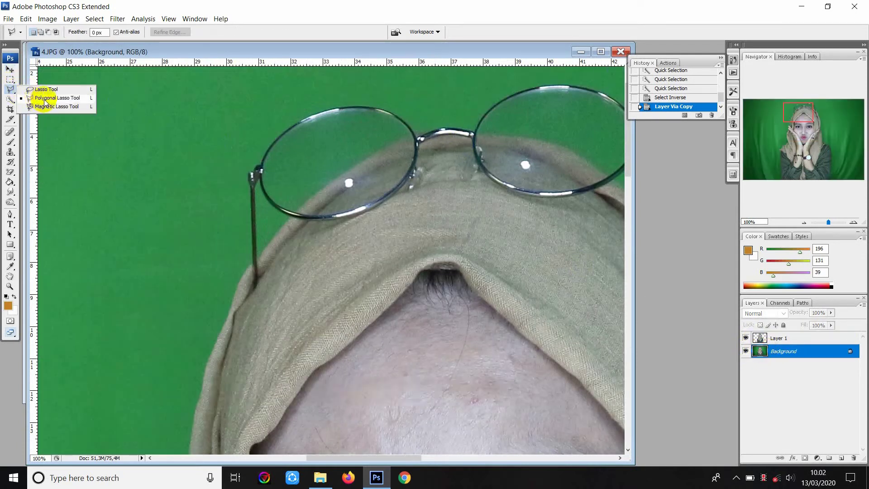
pyautogui.click(44, 100)
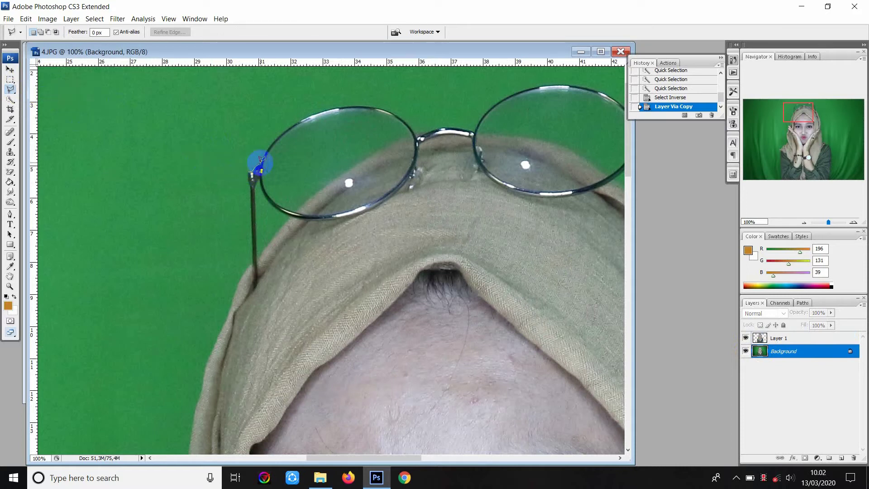
# - Copy the backdrop area around the left glasses onto a new layer
pyautogui.click(281, 131)
pyautogui.click(310, 117)
pyautogui.click(398, 110)
pyautogui.click(262, 289)
pyautogui.click(252, 267)
pyautogui.click(249, 172)
pyautogui.hotkey('ctrl', 'j')
# - On Layer 1, delete the green above the left lens
pyautogui.click(745, 364)
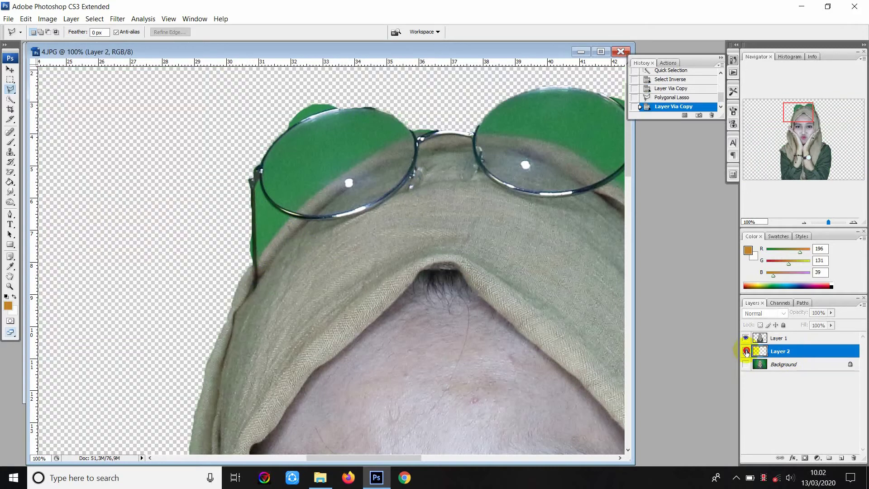
pyautogui.click(779, 338)
pyautogui.click(228, 133)
pyautogui.click(244, 264)
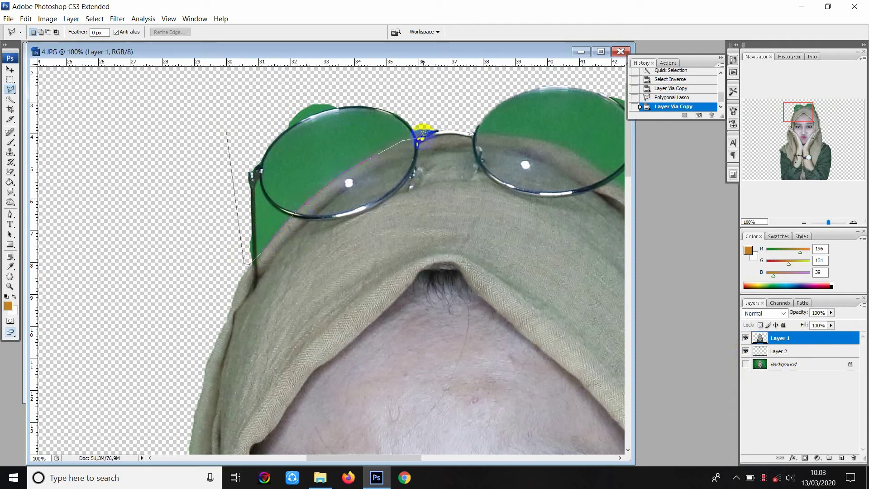
pyautogui.doubleClick(321, 72)
pyautogui.press('Delete')
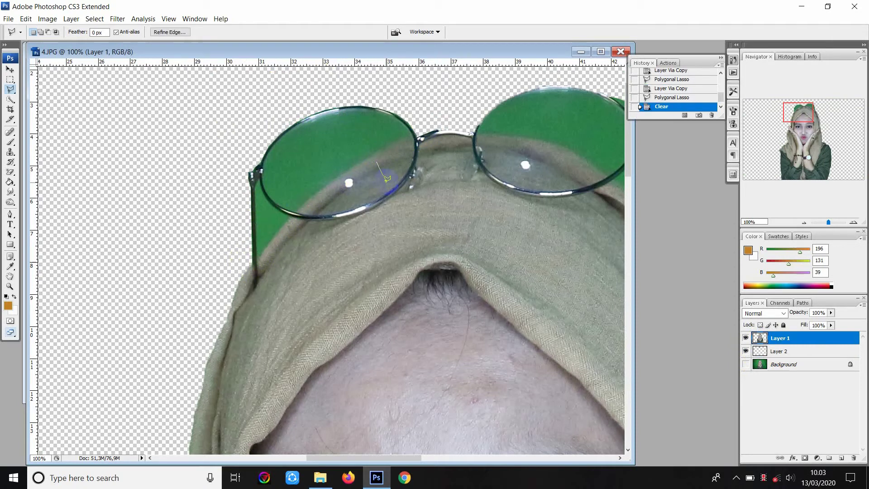
# - On Layer 2, delete the green between the glasses temple and lens
pyautogui.click(780, 351)
pyautogui.click(253, 262)
pyautogui.click(258, 185)
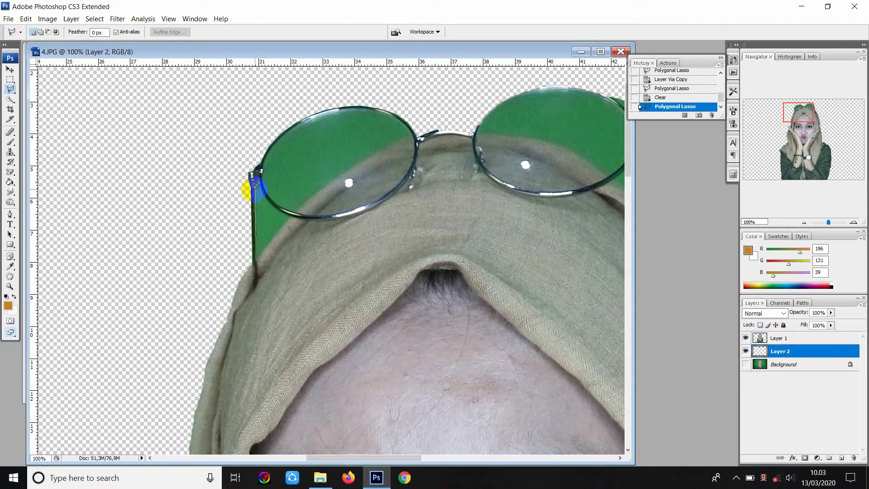
pyautogui.click(289, 213)
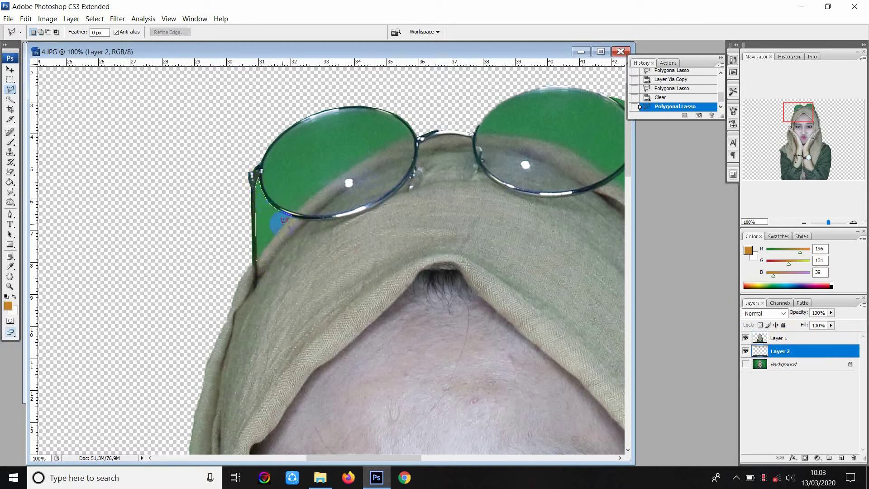
pyautogui.click(252, 259)
pyautogui.press('Delete')
# - Delete the green inside the left lens and deselect
pyautogui.click(298, 187)
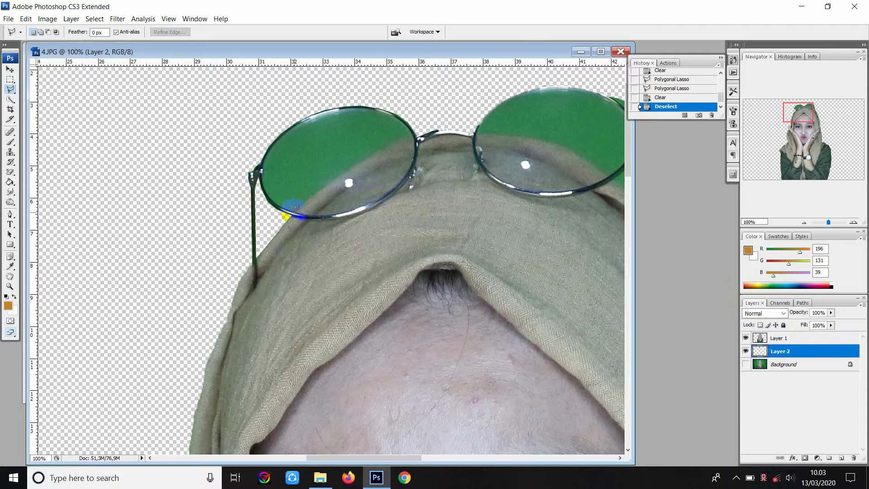
pyautogui.click(409, 133)
pyautogui.click(388, 108)
pyautogui.click(334, 107)
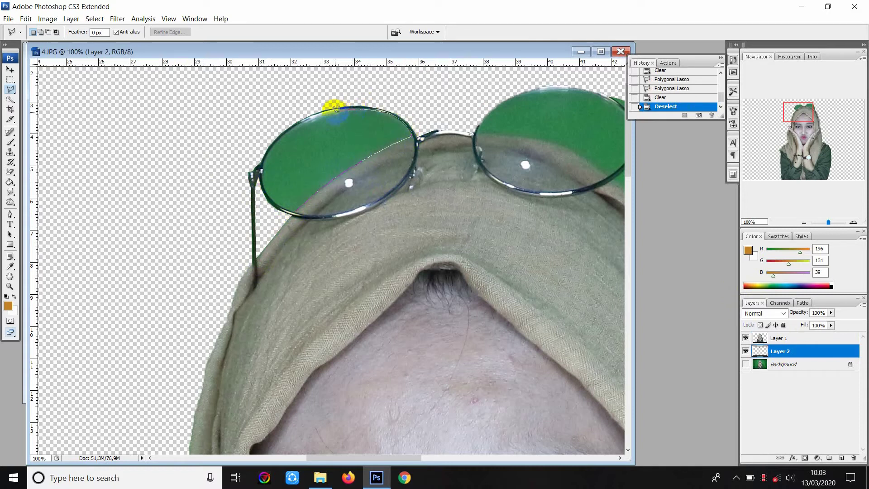
pyautogui.click(288, 128)
pyautogui.click(270, 147)
pyautogui.click(260, 163)
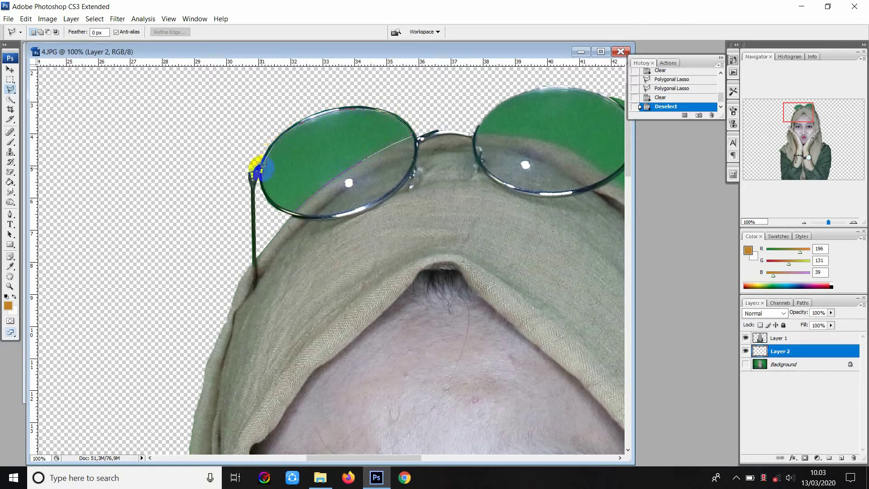
pyautogui.click(281, 202)
pyautogui.click(293, 213)
pyautogui.press('Delete')
pyautogui.hotkey('ctrl', 'd')
# - Copy the backdrop area around the right lens onto a new layer
pyautogui.moveTo(798, 112); pyautogui.dragTo(809, 113)
pyautogui.click(746, 364)
pyautogui.click(770, 364)
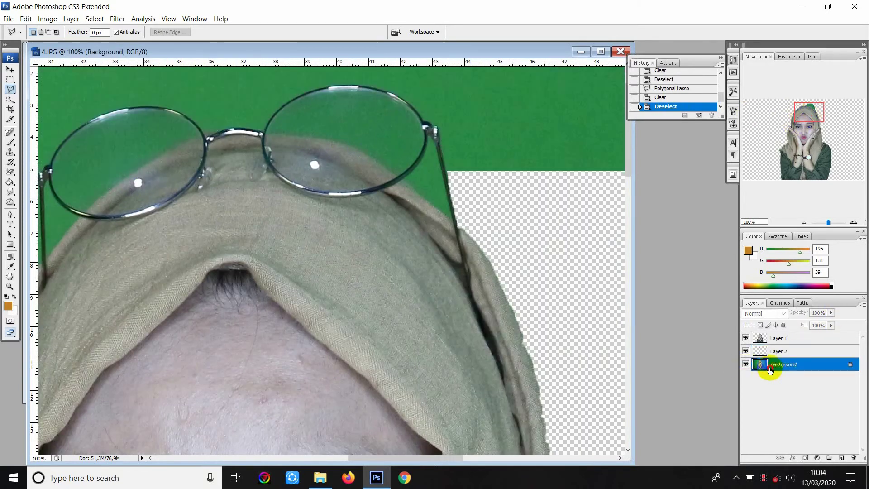
pyautogui.click(267, 165)
pyautogui.click(234, 139)
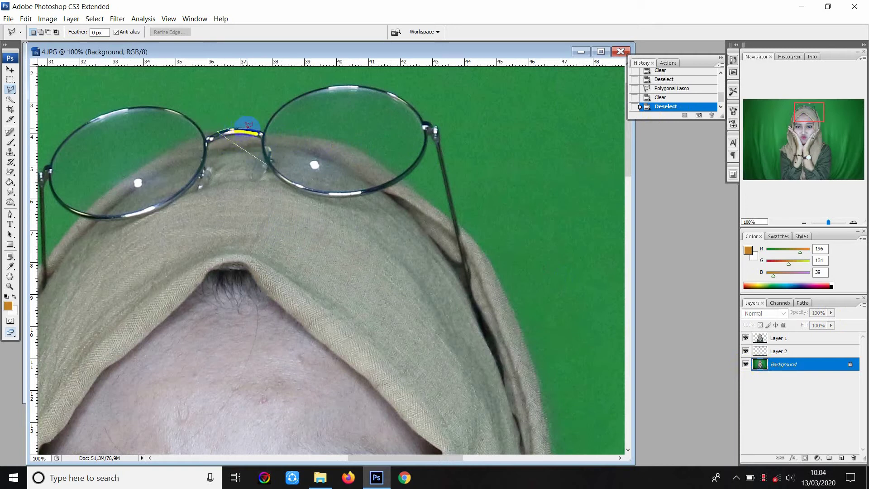
pyautogui.click(272, 112)
pyautogui.click(297, 96)
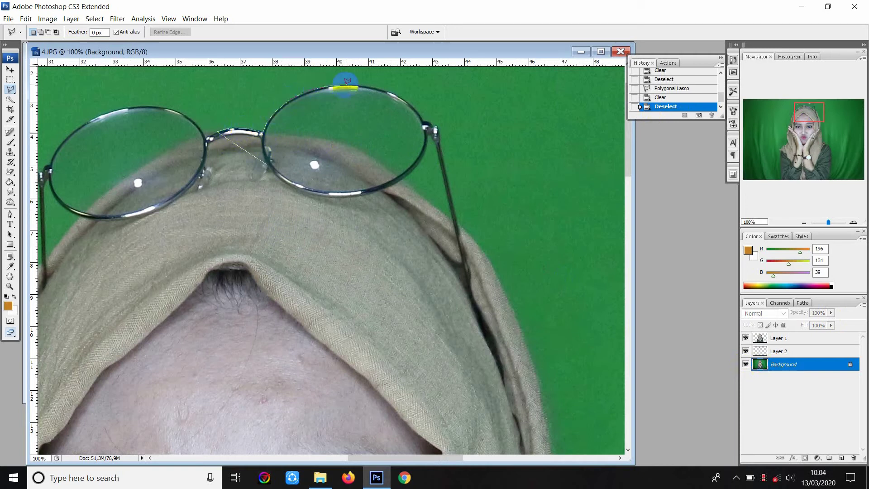
pyautogui.click(400, 95)
pyautogui.click(442, 140)
pyautogui.doubleClick(457, 247)
pyautogui.hotkey('ctrl', 'j')
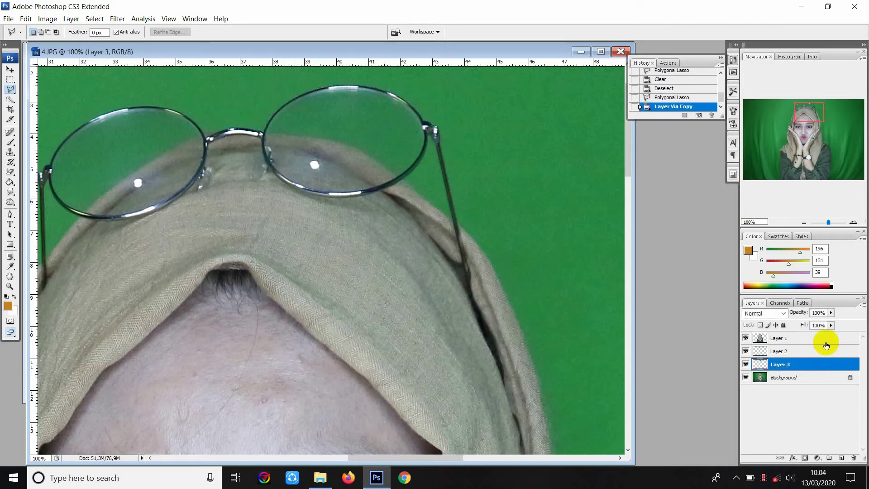
# - On Layer 1, delete the green above the right lens and deselect
pyautogui.click(745, 377)
pyautogui.click(779, 338)
pyautogui.click(534, 190)
pyautogui.doubleClick(527, 142)
pyautogui.press('Delete')
pyautogui.hotkey('ctrl', 'd')
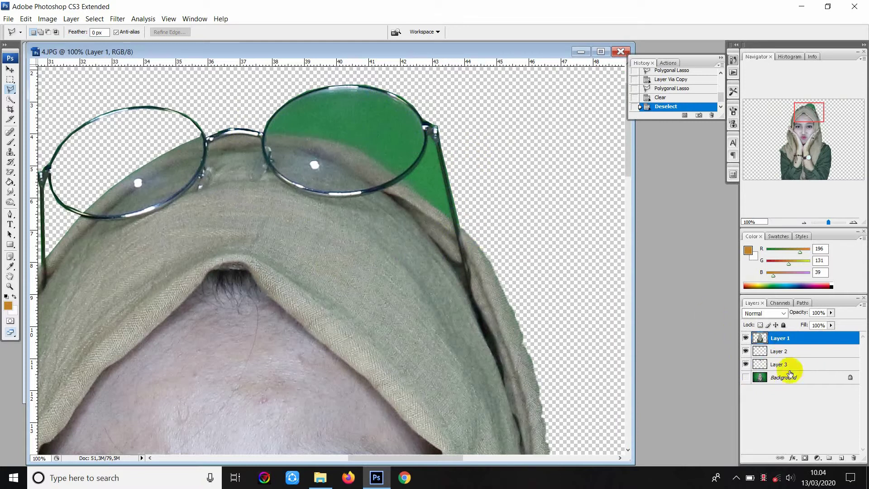
# - Delete the green along the right lens edge on Layers 3 and 1, then merge Layers 1–3
pyautogui.click(790, 372)
pyautogui.click(454, 221)
pyautogui.click(428, 137)
pyautogui.click(401, 175)
pyautogui.doubleClick(444, 206)
pyautogui.press('Delete')
pyautogui.hotkey('alt', ']')
pyautogui.hotkey('alt', ']')
pyautogui.press('Delete')
pyautogui.hotkey('ctrl', 'd')
pyautogui.keyDown('shift'); pyautogui.click(778, 364); pyautogui.keyUp('shift')
pyautogui.hotkey('ctrl', 'e')
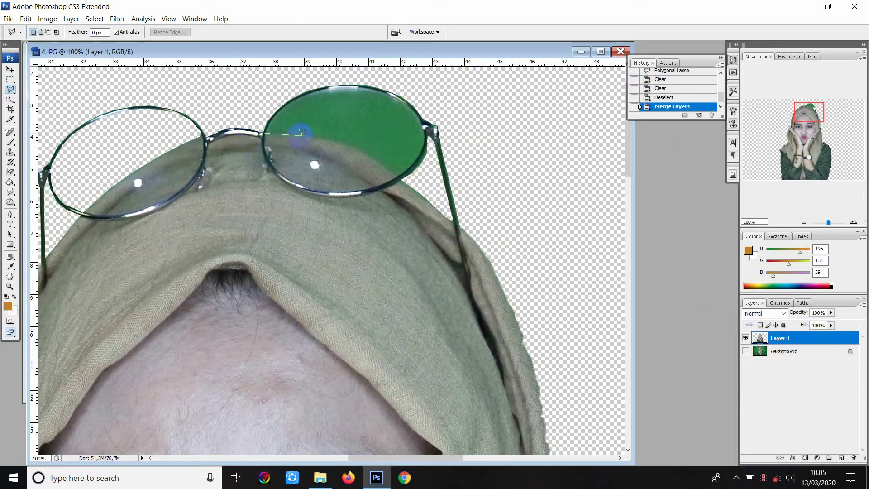
# - Delete the remaining green inside the right lens on the merged layer
pyautogui.click(402, 174)
pyautogui.click(423, 145)
pyautogui.click(422, 113)
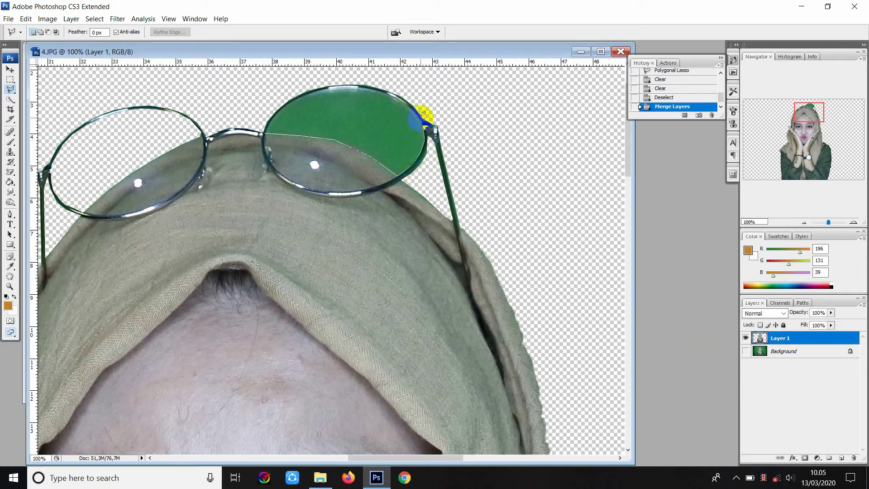
pyautogui.click(403, 97)
pyautogui.click(351, 84)
pyautogui.click(272, 110)
pyautogui.click(267, 131)
pyautogui.press('Delete')
pyautogui.hotkey('ctrl', 'd')
# - Zoom in and delete the green fringe along the scarf edge
pyautogui.hotkey('ctrl', '0')
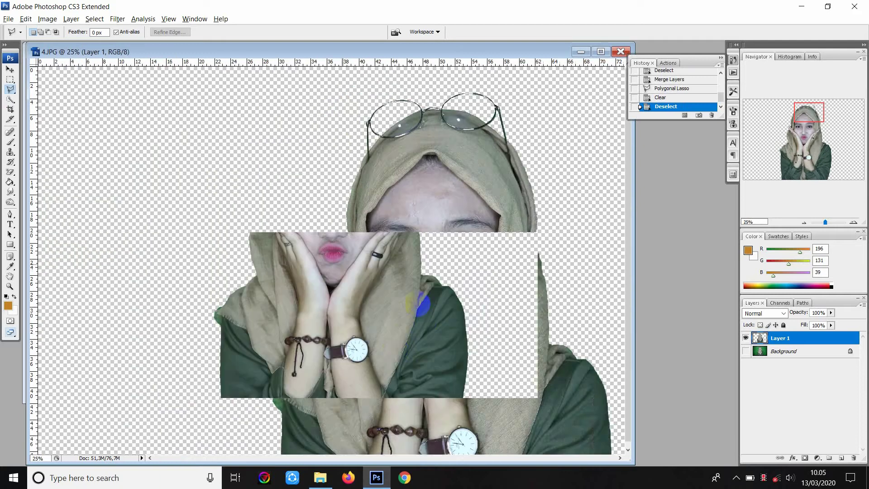
pyautogui.keyDown('ctrl'); pyautogui.keyDown('space'); pyautogui.click(180, 359); pyautogui.keyUp('space'); pyautogui.keyUp('ctrl')
pyautogui.keyDown('alt'); pyautogui.keyDown('space'); pyautogui.click(458, 230); pyautogui.keyUp('space'); pyautogui.keyUp('alt')
pyautogui.click(133, 265)
pyautogui.click(206, 433)
pyautogui.click(226, 445)
pyautogui.doubleClick(213, 262)
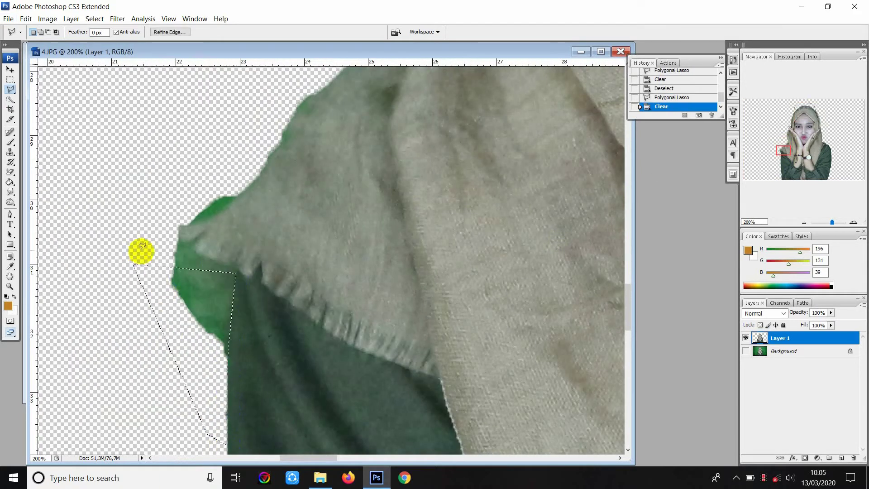
pyautogui.press('Delete')
# - Delete the green at the collar corner, deselect, and fit the image to screen
pyautogui.click(237, 287)
pyautogui.click(142, 279)
pyautogui.click(210, 290)
pyautogui.click(235, 272)
pyautogui.click(194, 254)
pyautogui.click(177, 240)
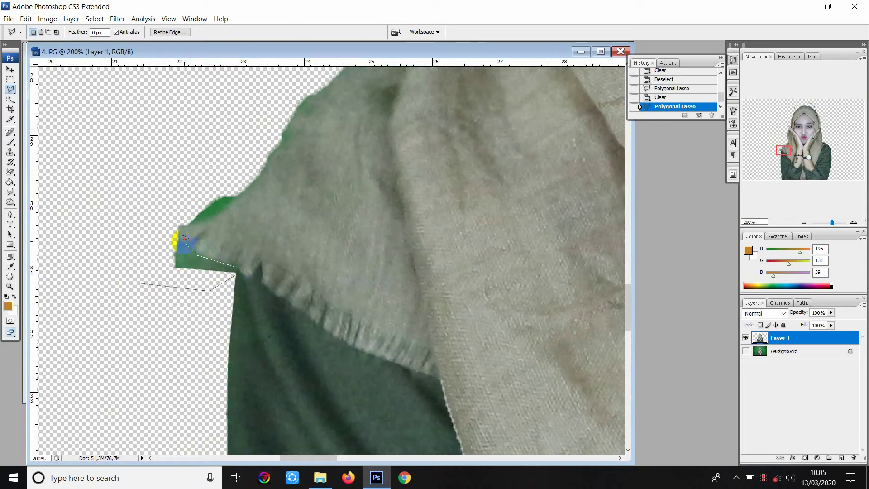
pyautogui.scroll(3, 318, 85)
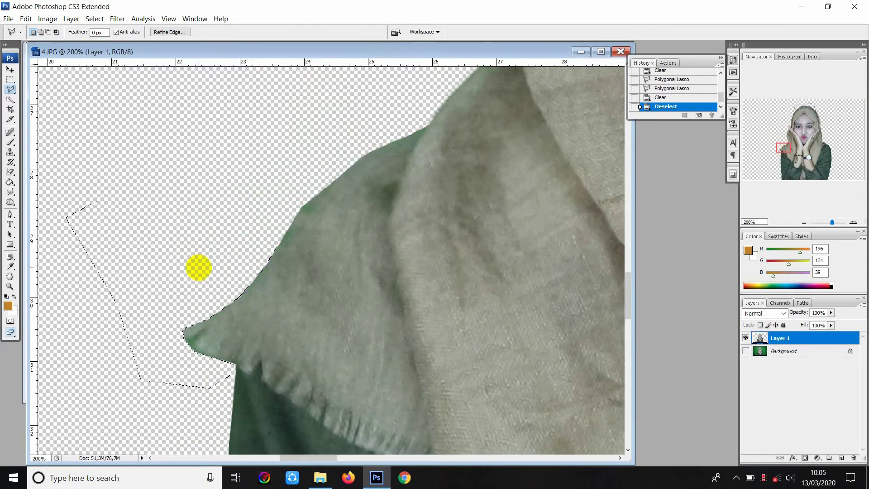
pyautogui.doubleClick(197, 266)
pyautogui.press('Delete')
pyautogui.hotkey('ctrl', 'd')
pyautogui.hotkey('ctrl', '0')
pyautogui.click(10, 69)
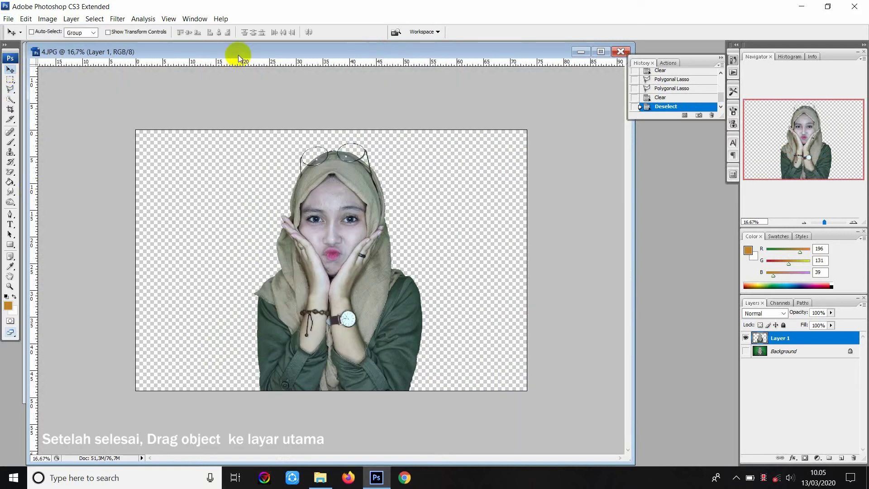
# - Drag the cut-out woman layer into the Untitled-1 document
pyautogui.moveTo(240, 52); pyautogui.dragTo(253, 221)
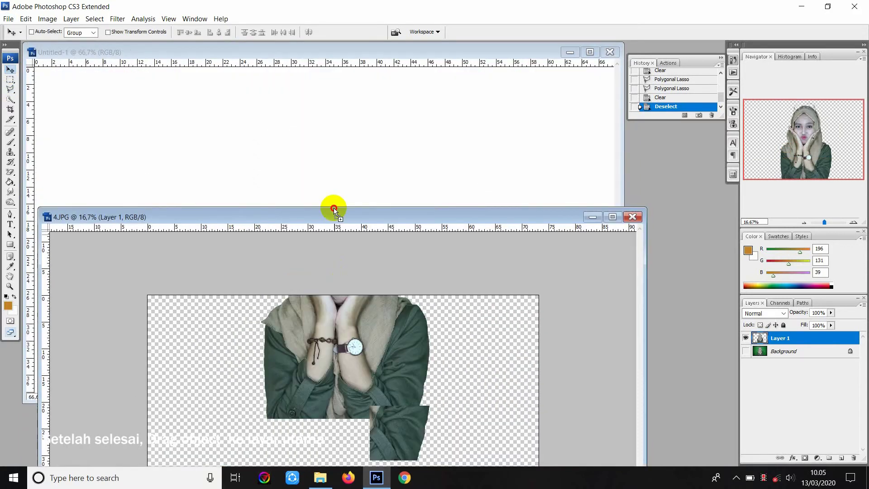
pyautogui.moveTo(333, 365); pyautogui.dragTo(374, 200)
pyautogui.click(592, 217)
pyautogui.hotkey('ctrl', '-')
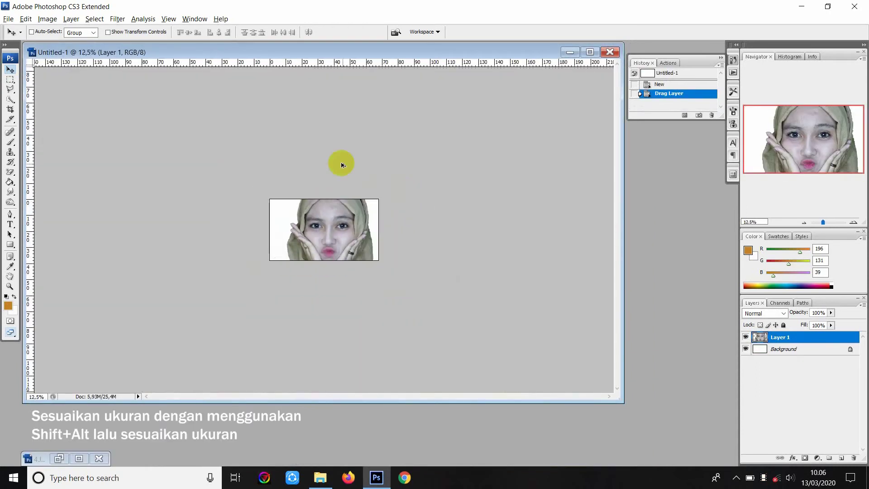
# - Scale the woman down with Free Transform and center her along the bottom edge
pyautogui.click(119, 32)
pyautogui.moveTo(395, 168)
pyautogui.mouseDown()
pyautogui.moveTo(343, 246)
pyautogui.moveTo(334, 217)
pyautogui.mouseUp()
pyautogui.hotkey('ctrl', '+')
pyautogui.hotkey('ctrl', '+')
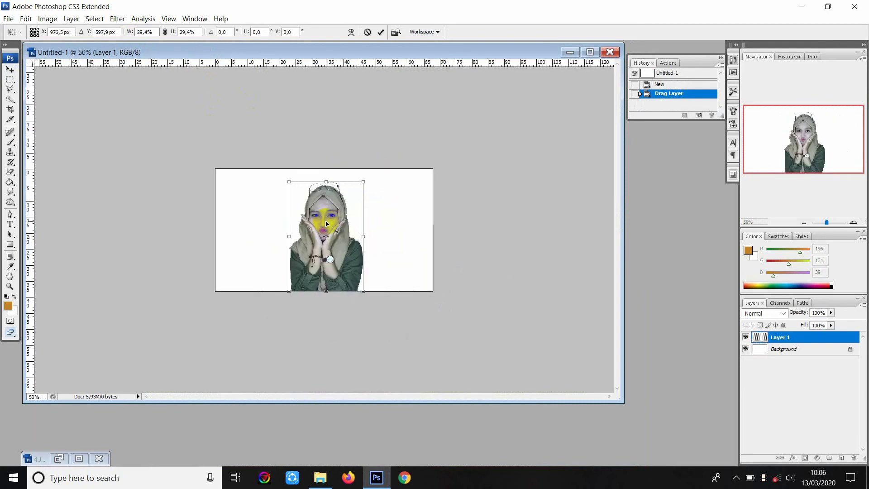
pyautogui.hotkey('ctrl', '-')
pyautogui.moveTo(377, 164); pyautogui.dragTo(380, 162)
pyautogui.press('Return')
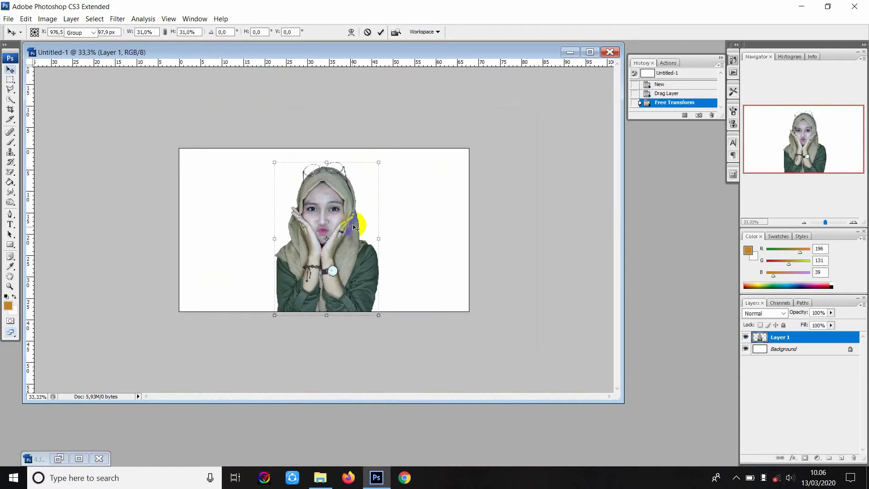
pyautogui.doubleClick(354, 227)
pyautogui.moveTo(349, 251); pyautogui.dragTo(350, 248)
pyautogui.hotkey('ctrl', '0')
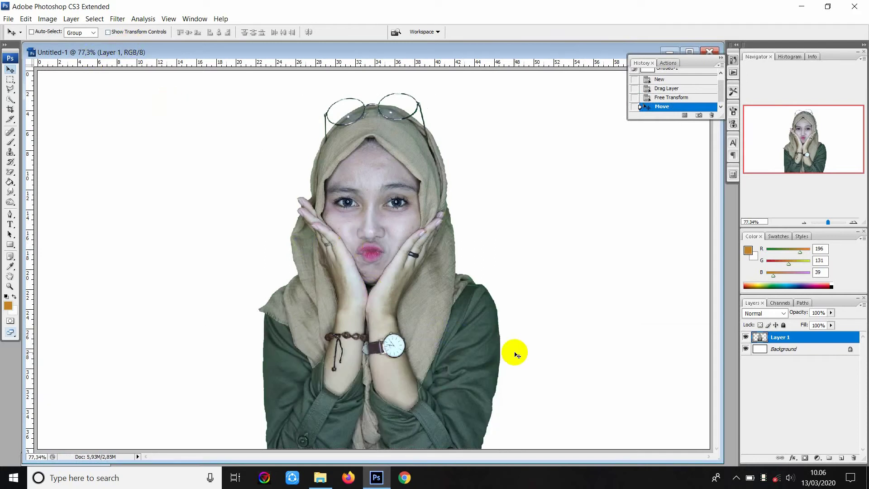
# - Duplicate Layer 1 as Layer 1 copy, hide the original, and open the Smudge Tool flyout
pyautogui.press('alt')
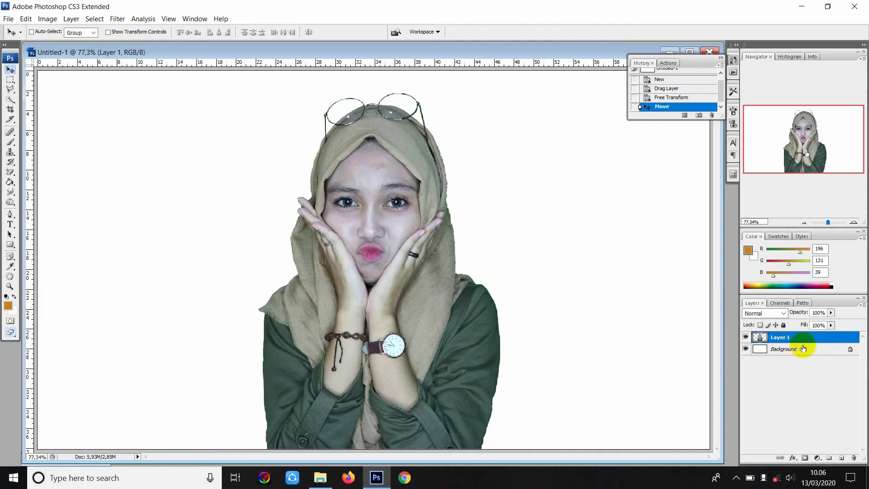
pyautogui.moveTo(801, 338); pyautogui.dragTo(790, 350)
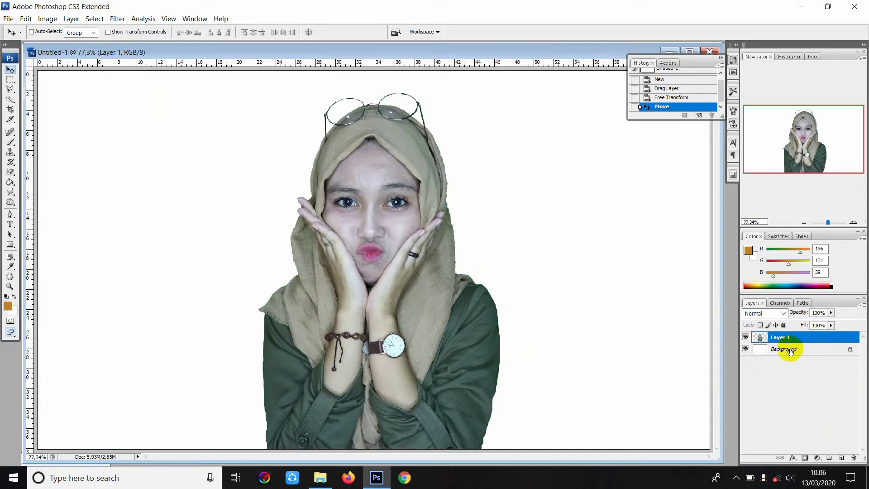
pyautogui.hotkey('ctrl', 'j')
pyautogui.click(746, 349)
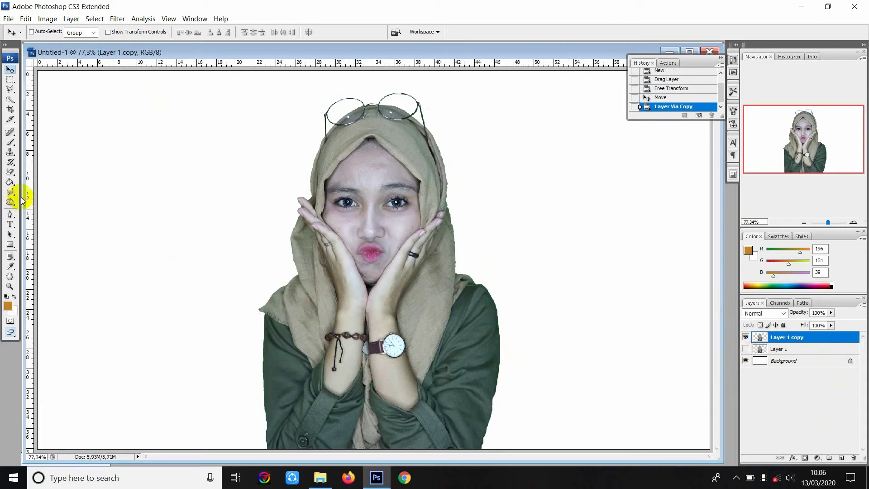
pyautogui.moveTo(9, 191); pyautogui.dragTo(36, 214)
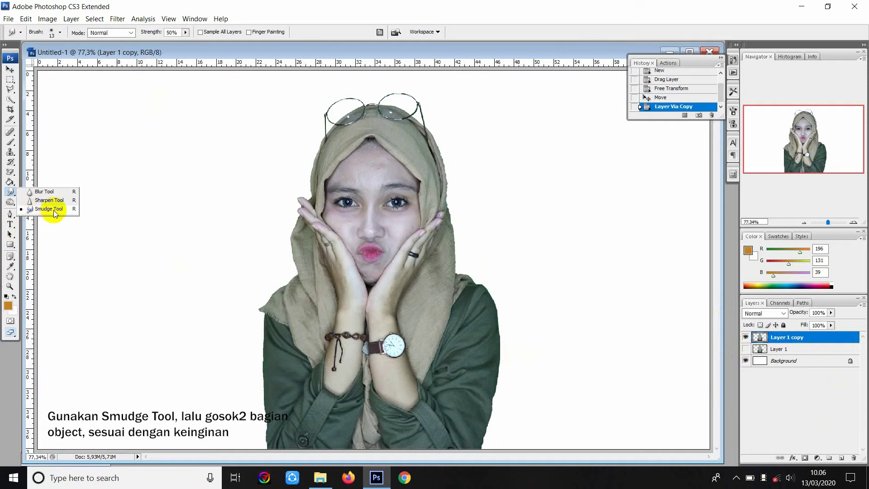
# - Select the Smudge Tool, try a test stroke on the face, and zoom in
pyautogui.click(53, 210)
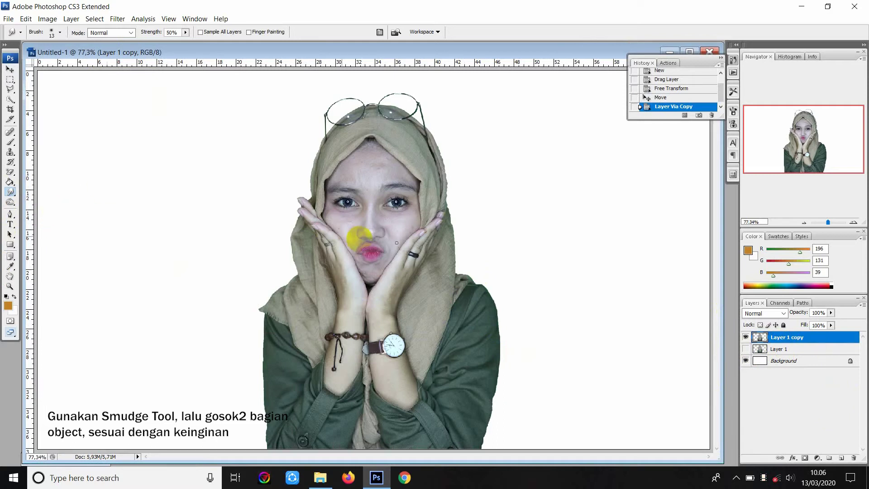
pyautogui.moveTo(419, 182); pyautogui.dragTo(414, 199)
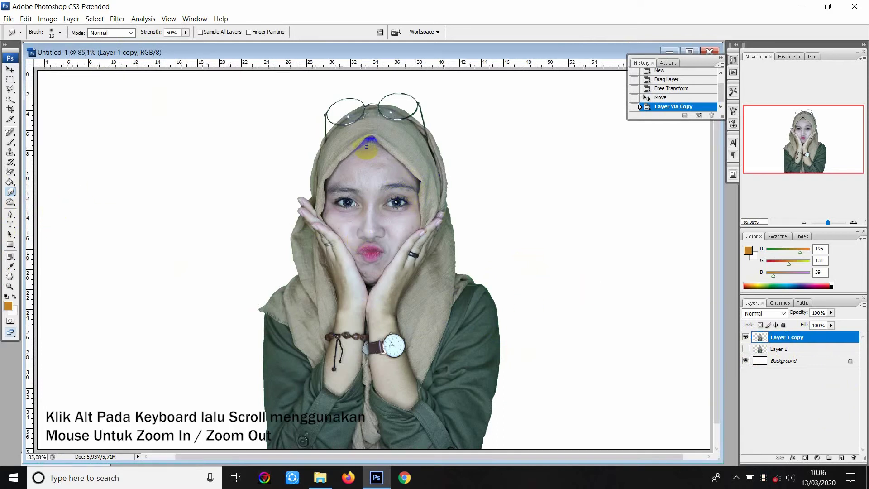
pyautogui.scroll(3, 398, 167)
pyautogui.scroll(2, 399, 167)
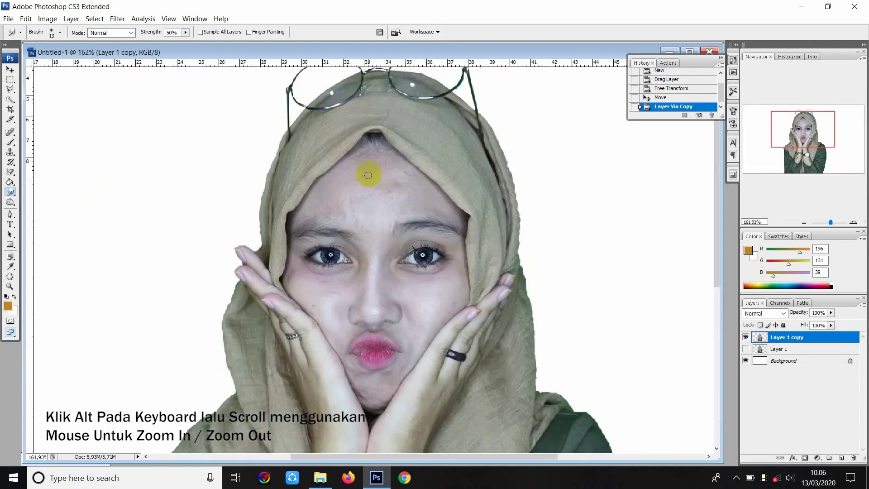
pyautogui.scroll(1, 362, 181)
pyautogui.scroll(1, 336, 214)
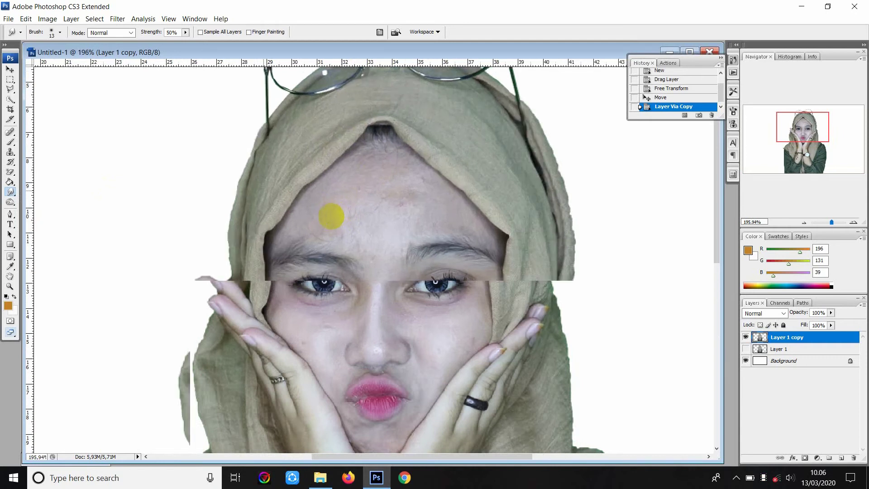
pyautogui.scroll(1, 303, 231)
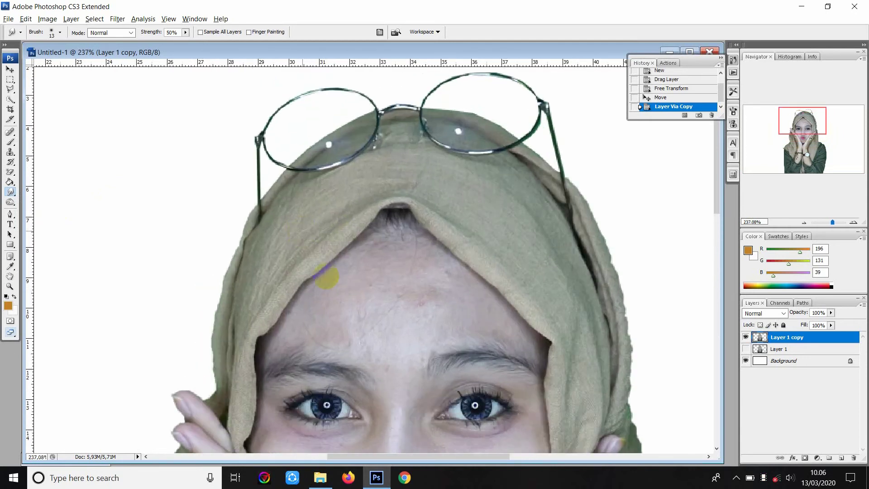
# - Set the smudge brush to a 17 px soft brush
pyautogui.click(62, 31)
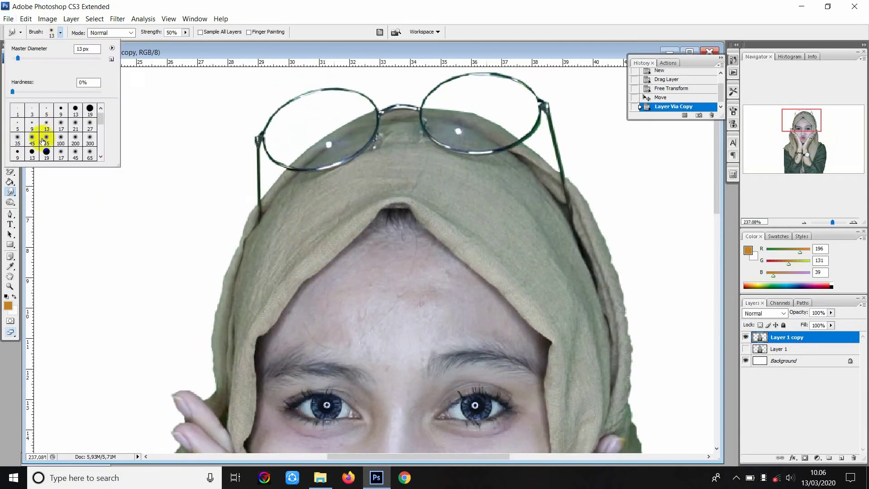
pyautogui.click(18, 138)
pyautogui.click(90, 125)
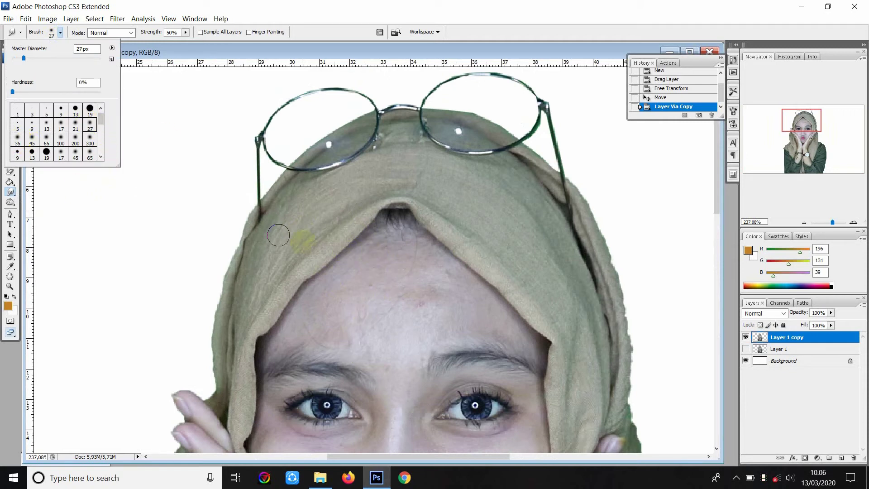
pyautogui.click(61, 123)
# - Smudge the hijab edge and the forehead skin above the left brow
pyautogui.moveTo(353, 248); pyautogui.dragTo(279, 327)
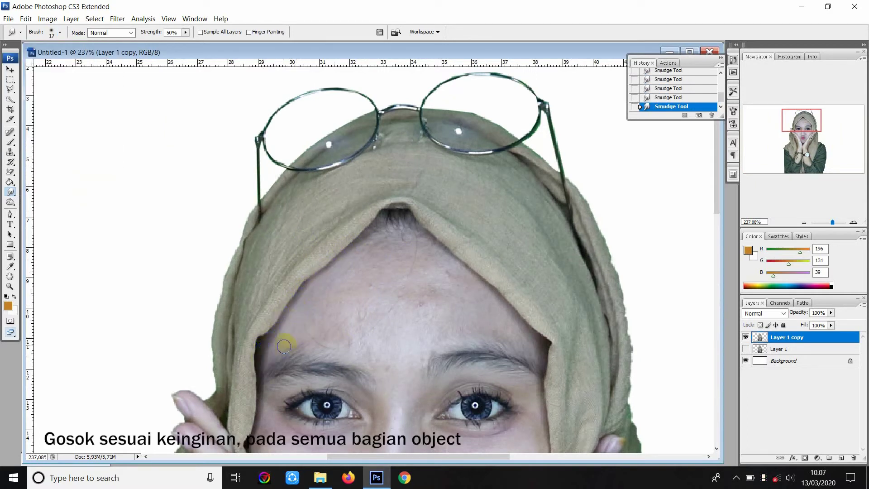
pyautogui.click(317, 306)
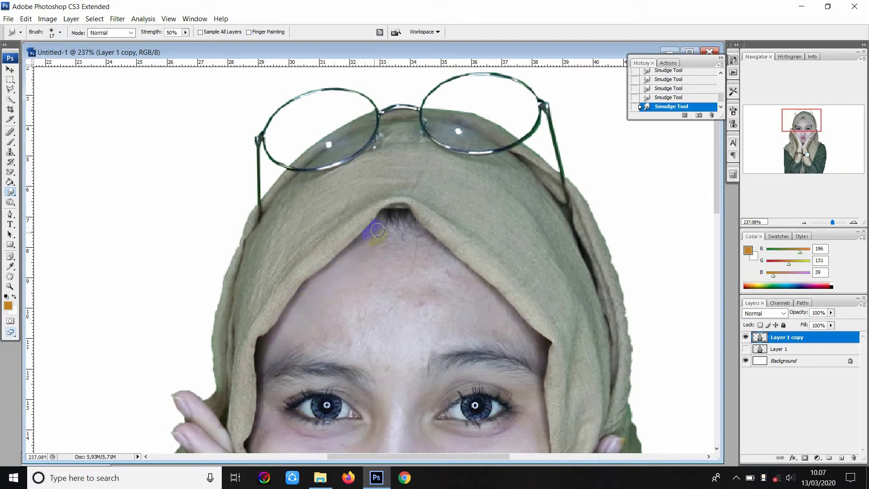
pyautogui.moveTo(390, 214); pyautogui.dragTo(386, 220)
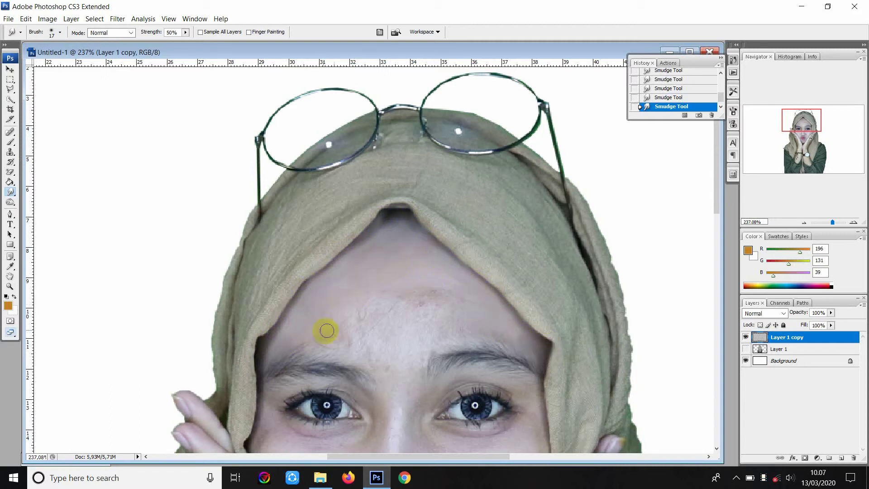
pyautogui.moveTo(296, 366); pyautogui.dragTo(275, 371)
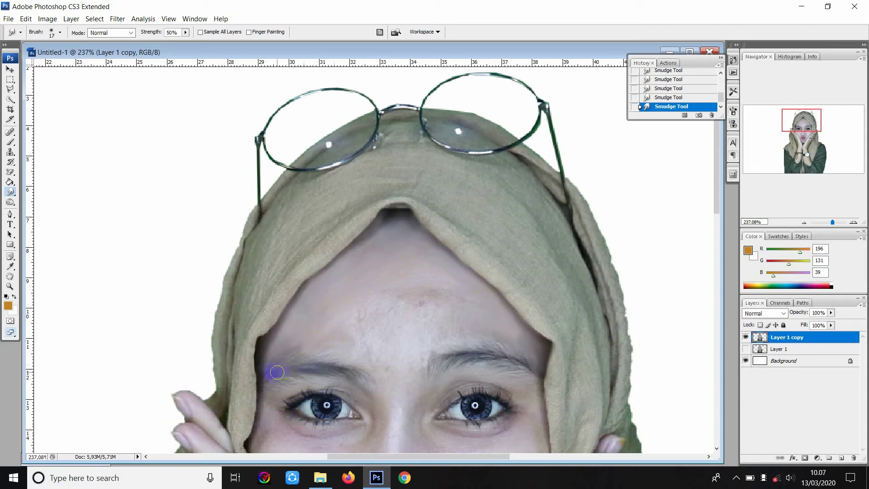
pyautogui.moveTo(327, 353)
pyautogui.mouseDown()
pyautogui.moveTo(361, 316)
pyautogui.moveTo(457, 306)
pyautogui.moveTo(430, 296)
pyautogui.moveTo(504, 341)
pyautogui.moveTo(411, 343)
pyautogui.moveTo(405, 335)
pyautogui.moveTo(437, 284)
pyautogui.moveTo(442, 295)
pyautogui.moveTo(418, 303)
pyautogui.moveTo(369, 299)
pyautogui.moveTo(329, 330)
pyautogui.mouseUp()
# - Smudge the right eyebrow, then with a 13 px brush the left eye area, nose bridge and left cheek
pyautogui.scroll(-3, 415, 301)
pyautogui.moveTo(446, 289)
pyautogui.mouseDown()
pyautogui.moveTo(500, 283)
pyautogui.moveTo(384, 304)
pyautogui.moveTo(430, 286)
pyautogui.moveTo(419, 289)
pyautogui.mouseUp()
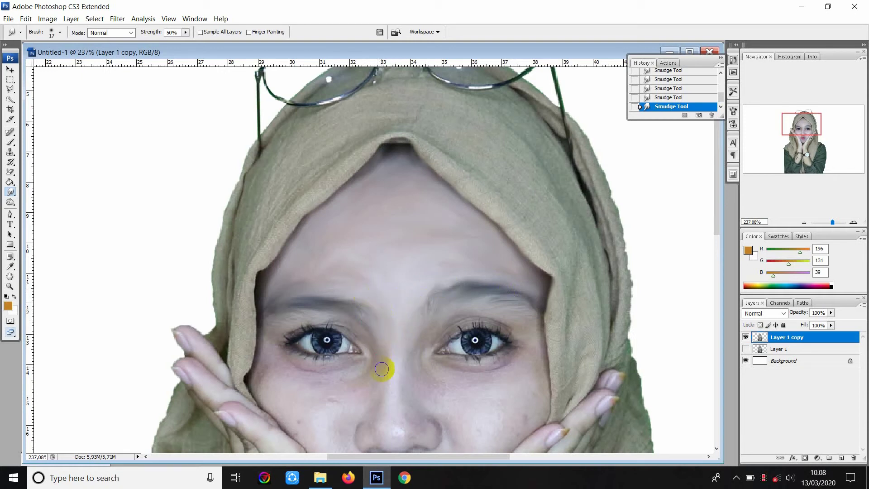
pyautogui.click(60, 32)
pyautogui.click(49, 128)
pyautogui.moveTo(289, 345); pyautogui.dragTo(280, 353)
pyautogui.click(301, 371)
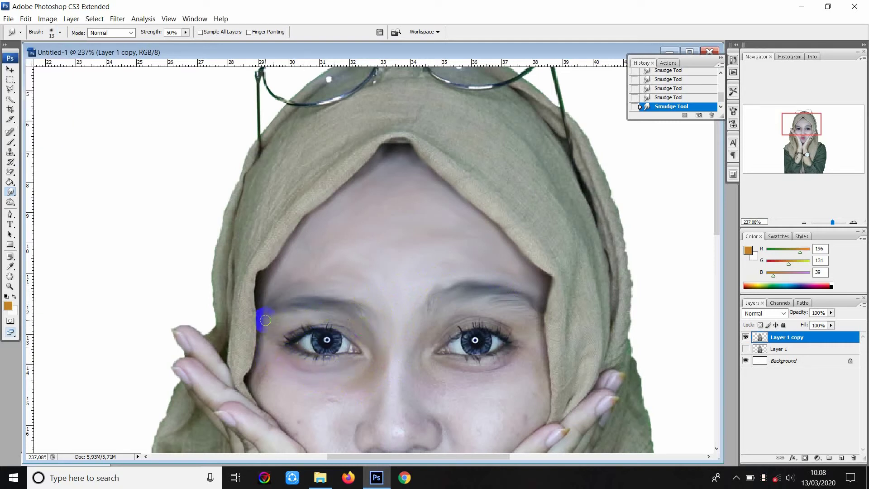
pyautogui.scroll(-1, 267, 378)
pyautogui.click(316, 365)
pyautogui.click(370, 337)
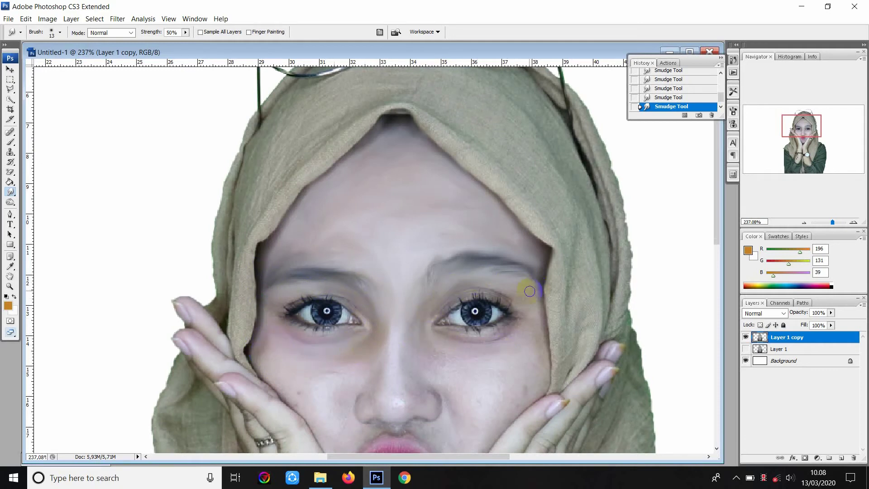
pyautogui.scroll(-2, 529, 290)
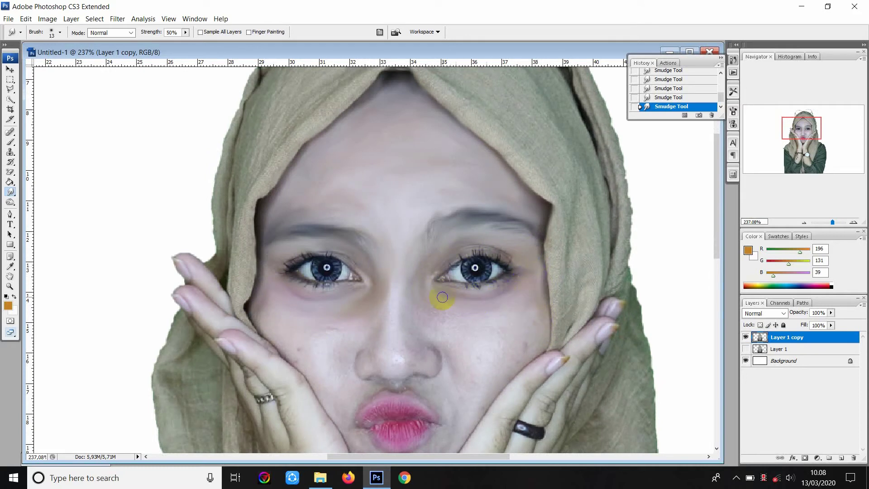
pyautogui.moveTo(424, 300); pyautogui.dragTo(432, 328)
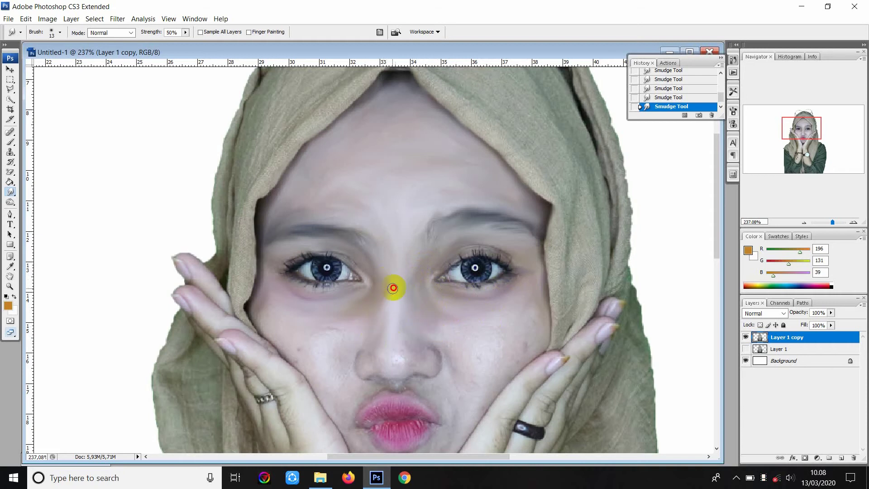
pyautogui.scroll(-2, 368, 324)
pyautogui.moveTo(297, 294)
pyautogui.mouseDown()
pyautogui.moveTo(320, 286)
pyautogui.moveTo(277, 277)
pyautogui.moveTo(330, 303)
pyautogui.mouseUp()
# - With a 35 px brush, smooth the forehead and both cheeks
pyautogui.click(60, 32)
pyautogui.click(19, 136)
pyautogui.click(276, 280)
pyautogui.moveTo(411, 136); pyautogui.dragTo(463, 126)
pyautogui.moveTo(543, 291)
pyautogui.mouseDown()
pyautogui.moveTo(523, 311)
pyautogui.moveTo(494, 286)
pyautogui.mouseUp()
pyautogui.click(333, 311)
pyautogui.moveTo(334, 311); pyautogui.dragTo(278, 275)
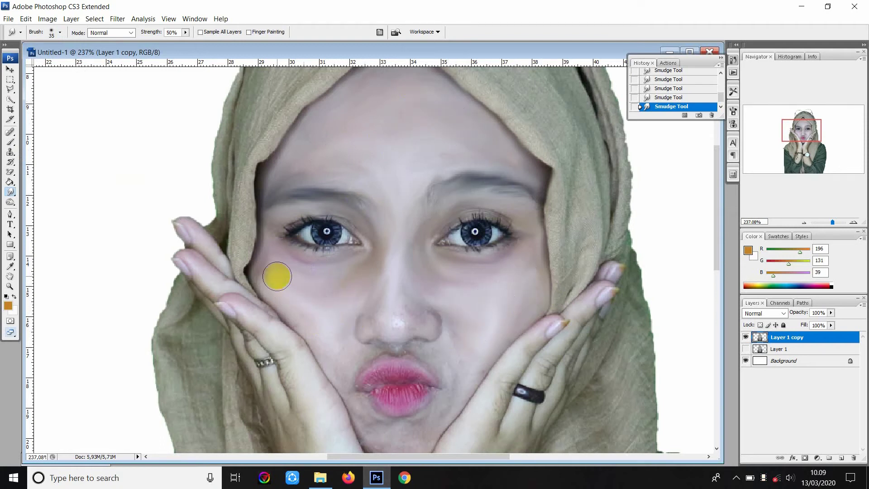
pyautogui.scroll(-2, 324, 305)
# - Return to the 13 px brush and smooth the nose, chin and lip corner
pyautogui.click(60, 32)
pyautogui.click(47, 127)
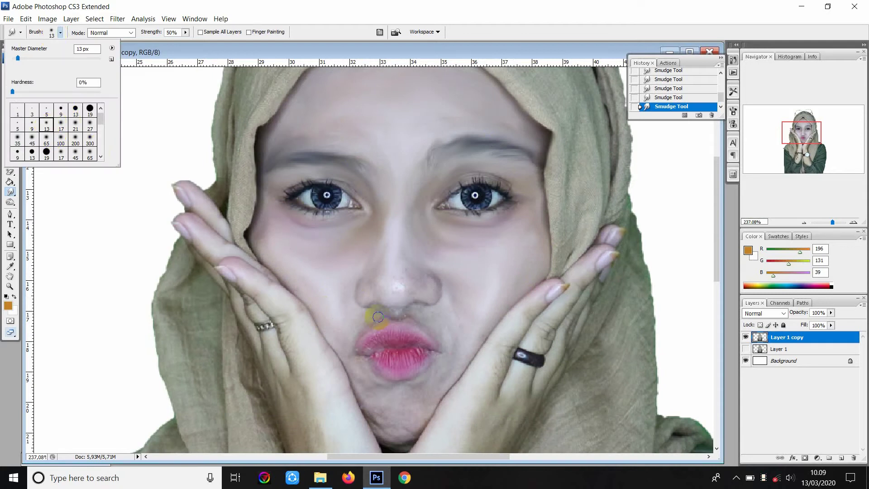
pyautogui.click(362, 314)
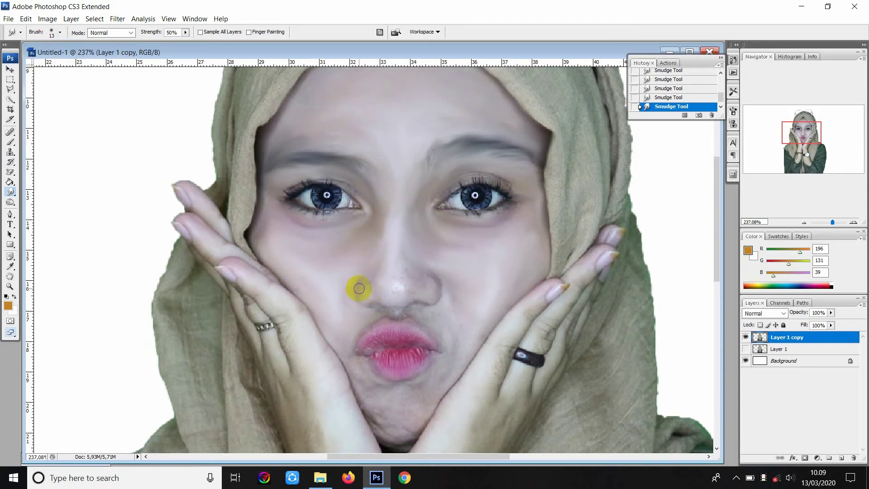
pyautogui.moveTo(380, 283)
pyautogui.mouseDown()
pyautogui.moveTo(406, 274)
pyautogui.moveTo(395, 291)
pyautogui.moveTo(365, 289)
pyautogui.moveTo(407, 267)
pyautogui.moveTo(444, 297)
pyautogui.moveTo(407, 311)
pyautogui.mouseUp()
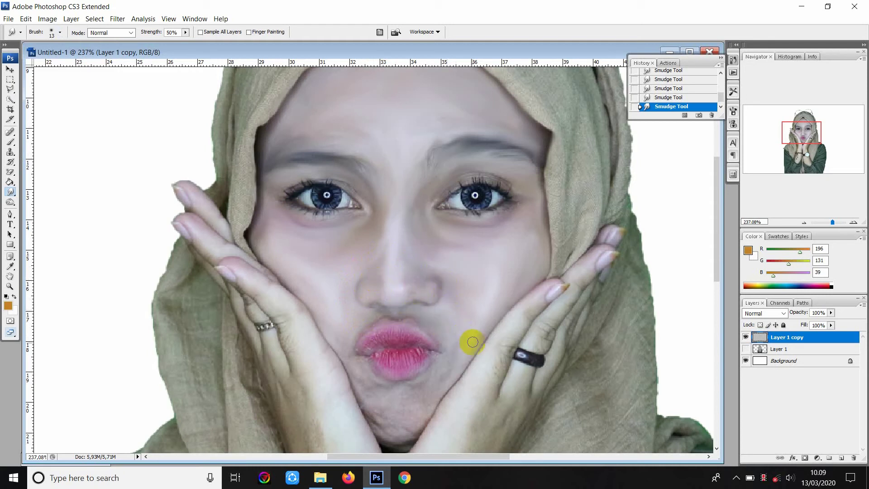
pyautogui.scroll(-1, 471, 355)
pyautogui.click(426, 364)
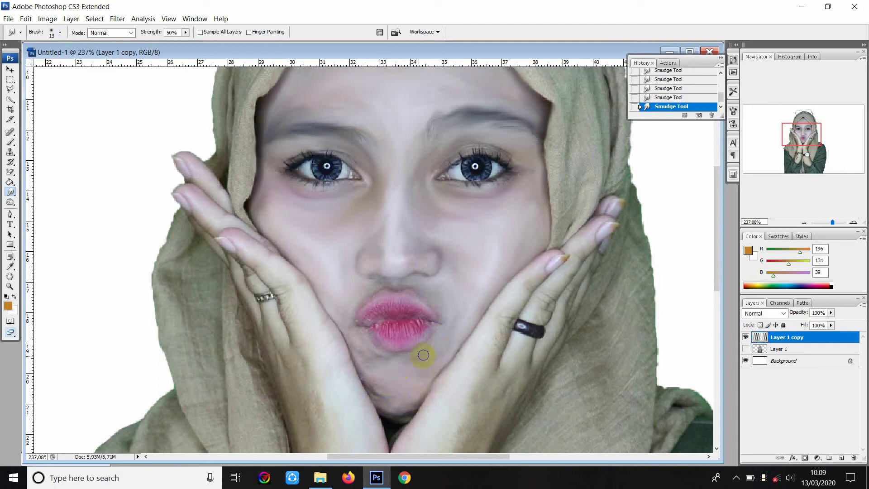
pyautogui.moveTo(359, 349); pyautogui.dragTo(367, 341)
pyautogui.scroll(-1, 370, 335)
pyautogui.scroll(1, 414, 372)
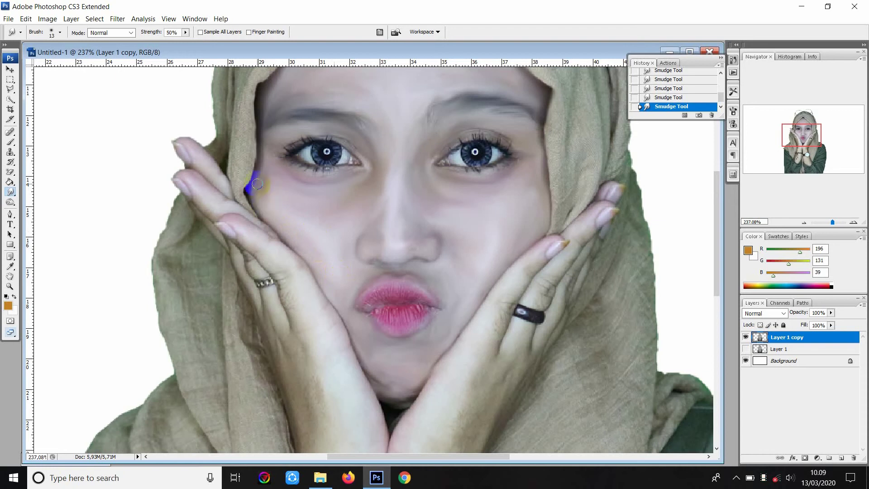
# - Blend the cheek edge against the hand and smooth the left cheek skin
pyautogui.moveTo(275, 209); pyautogui.dragTo(256, 166)
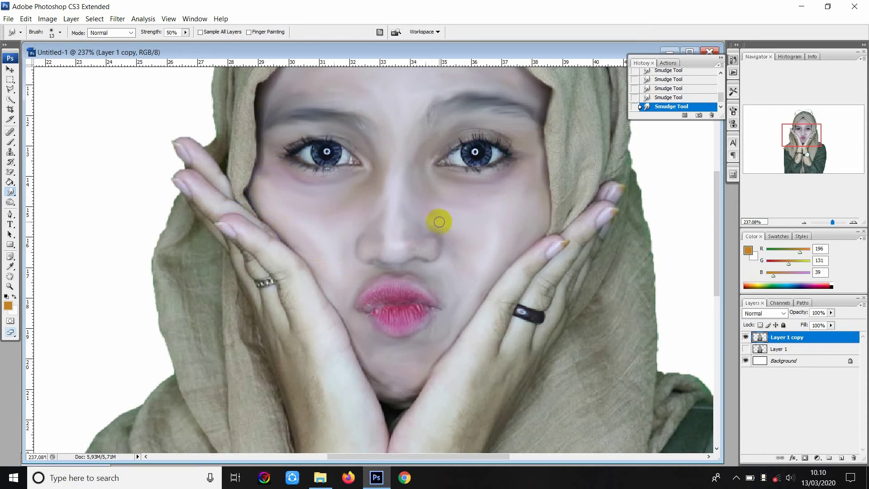
pyautogui.scroll(2, 416, 227)
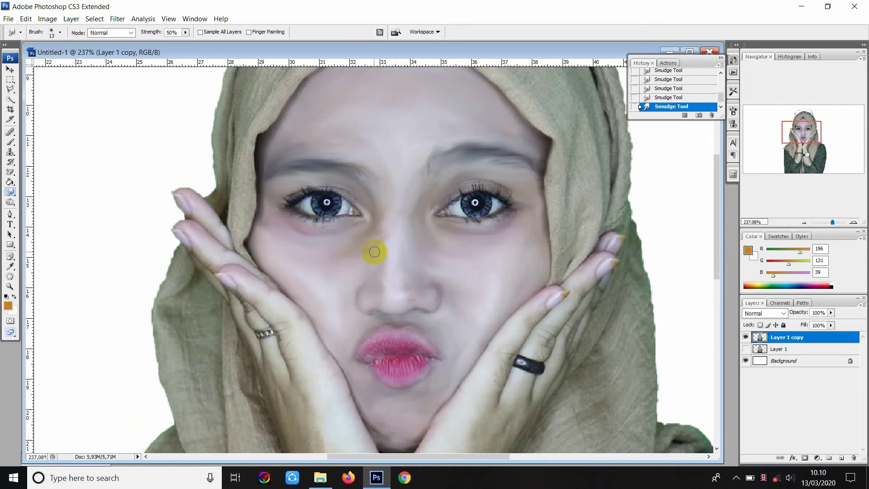
pyautogui.moveTo(318, 254)
pyautogui.mouseDown()
pyautogui.moveTo(351, 253)
pyautogui.moveTo(383, 237)
pyautogui.mouseUp()
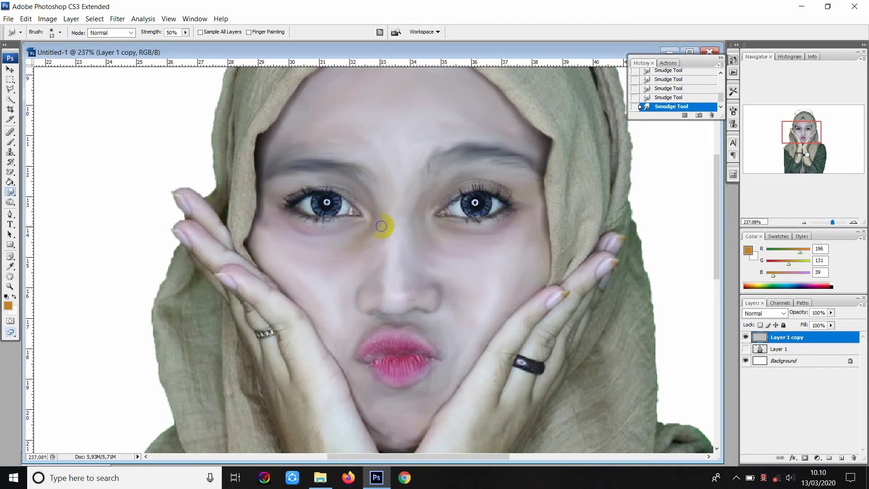
pyautogui.scroll(2, 368, 246)
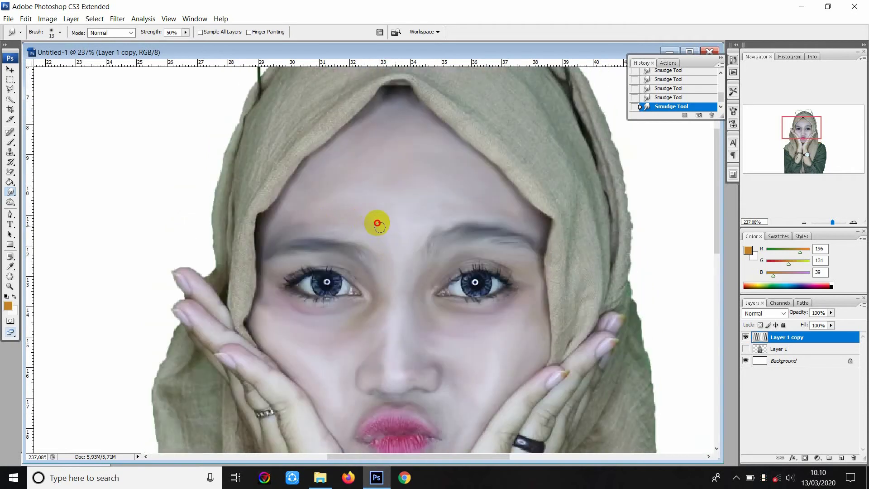
pyautogui.scroll(-2, 508, 345)
pyautogui.scroll(-2, 405, 295)
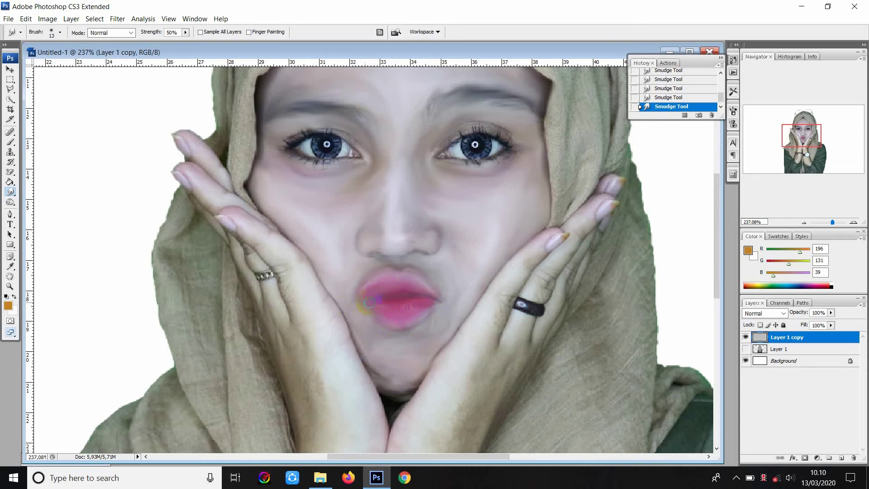
pyautogui.scroll(-1, 490, 290)
pyautogui.scroll(-2, 409, 258)
# - Enlarge the smudge brush to 22 px and blend the left wrist edge
pyautogui.scroll(-2, 397, 296)
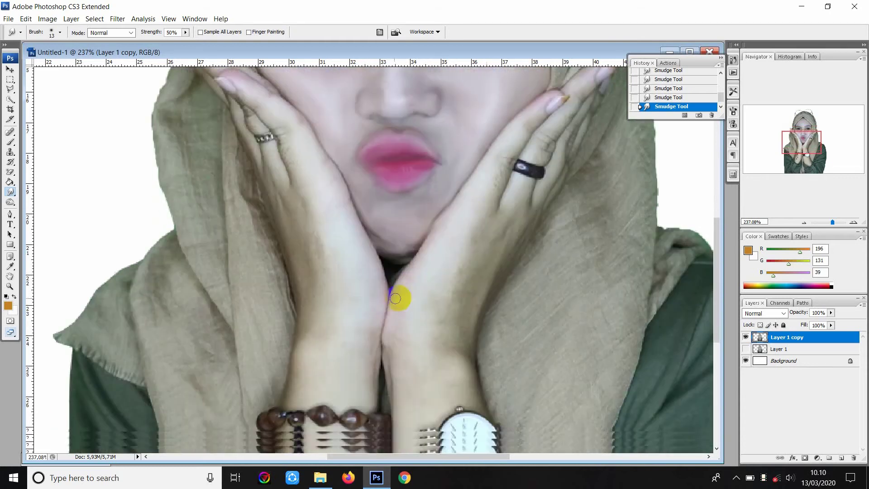
pyautogui.scroll(-1, 397, 296)
pyautogui.click(60, 32)
pyautogui.moveTo(18, 58); pyautogui.dragTo(22, 58)
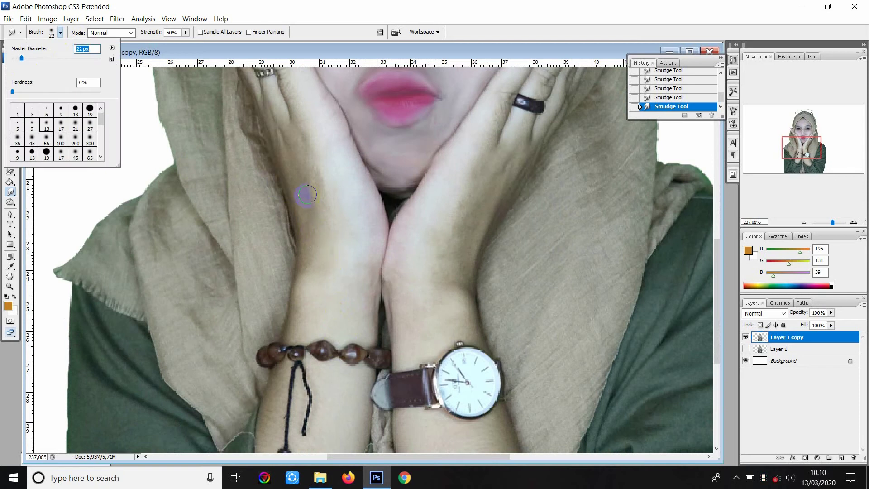
pyautogui.click(312, 179)
pyautogui.moveTo(318, 252)
pyautogui.mouseDown()
pyautogui.moveTo(322, 301)
pyautogui.moveTo(361, 330)
pyautogui.moveTo(371, 209)
pyautogui.moveTo(337, 151)
pyautogui.mouseUp()
pyautogui.scroll(1, 322, 184)
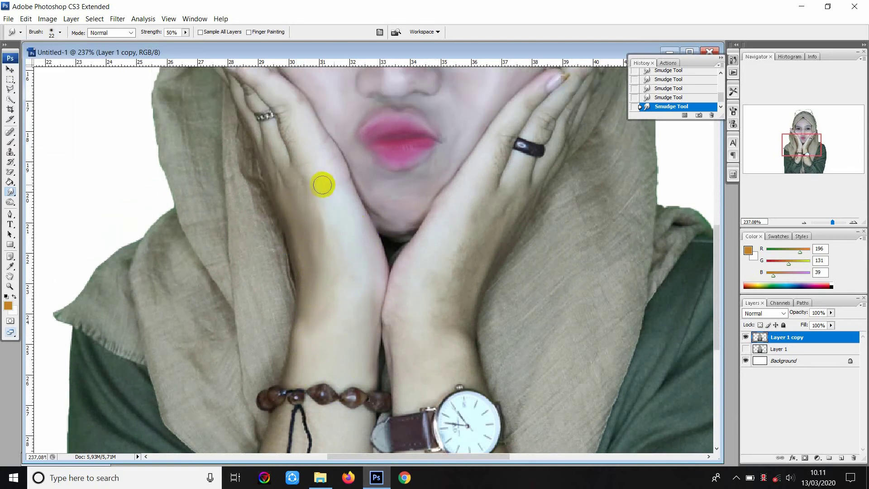
pyautogui.scroll(2, 284, 131)
pyautogui.scroll(1, 254, 172)
pyautogui.scroll(3, 243, 189)
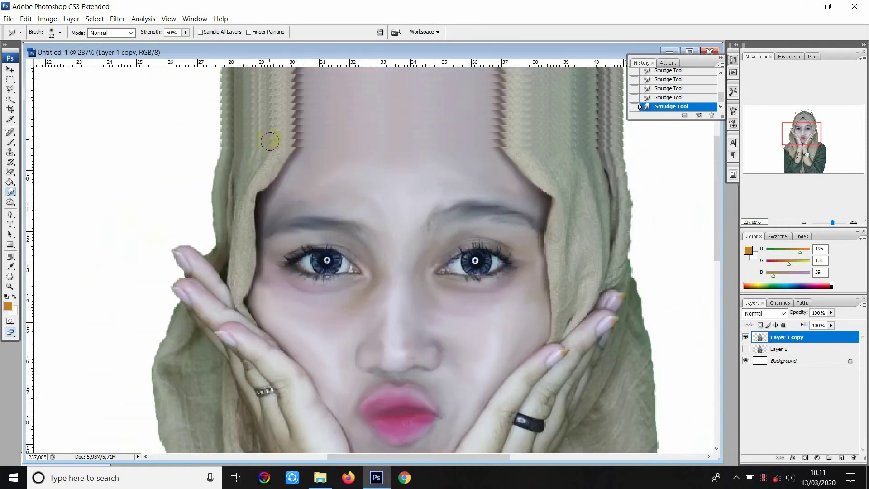
pyautogui.scroll(4, 272, 140)
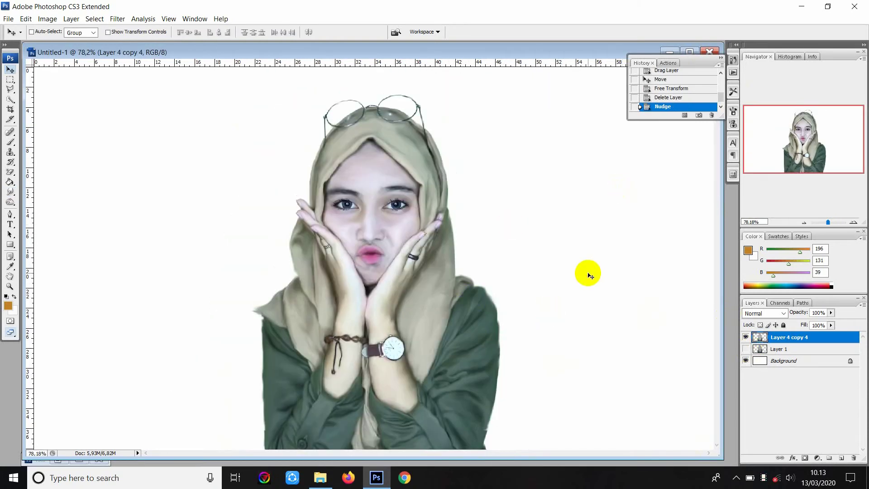
# - Reselect the Smudge Tool and smudge the forehead skin smooth
pyautogui.scroll(1, 367, 194)
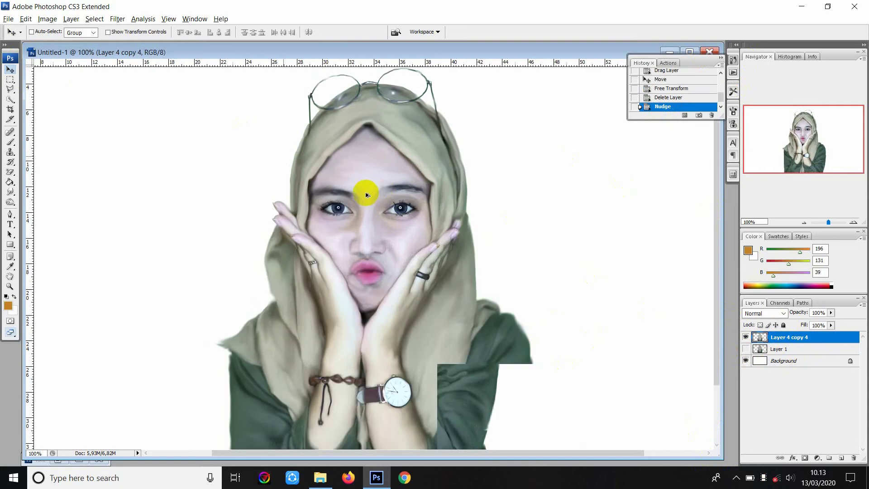
pyautogui.click(9, 191)
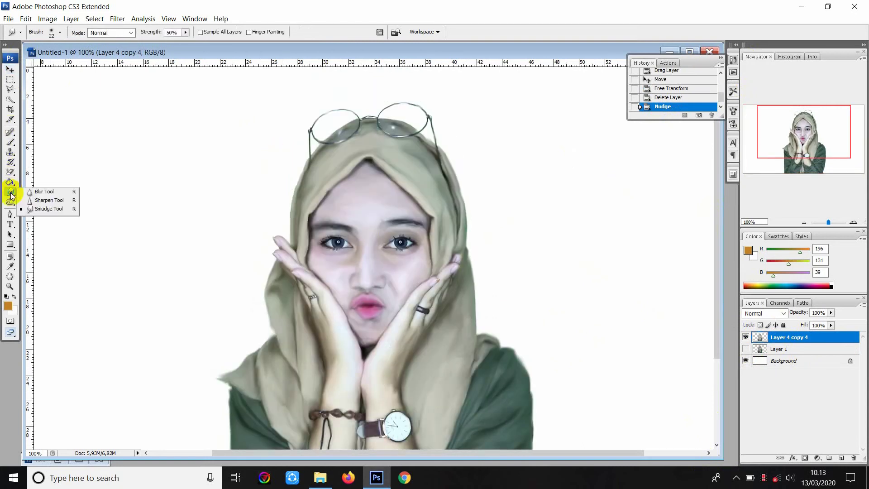
pyautogui.click(34, 208)
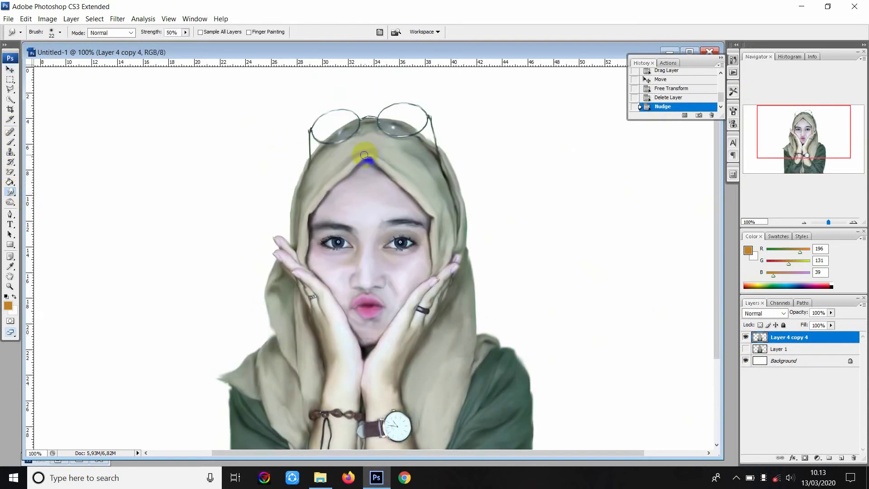
pyautogui.scroll(1, 461, 180)
pyautogui.moveTo(305, 242)
pyautogui.mouseDown()
pyautogui.moveTo(285, 252)
pyautogui.moveTo(295, 246)
pyautogui.moveTo(196, 252)
pyautogui.moveTo(252, 252)
pyautogui.mouseUp()
# - Soften the right hand, chin and cheek beside the nose, then zoom out
pyautogui.scroll(-3, 288, 310)
pyautogui.scroll(-1, 288, 310)
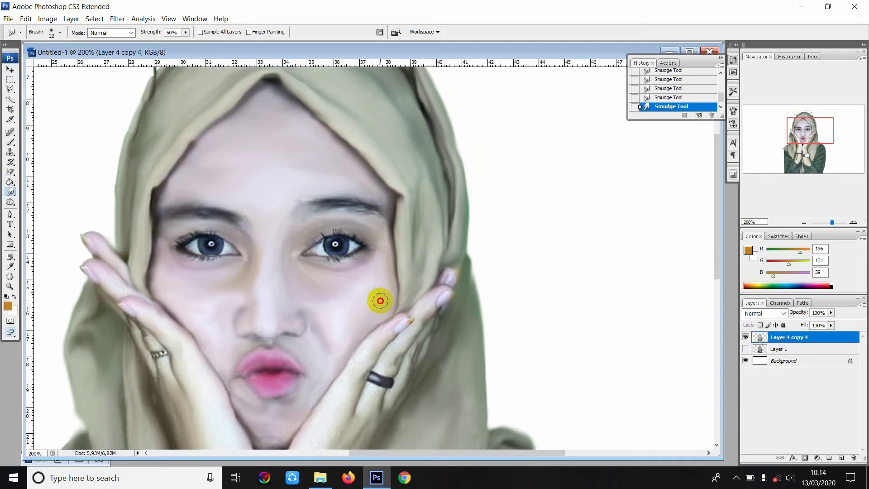
pyautogui.scroll(-2, 316, 335)
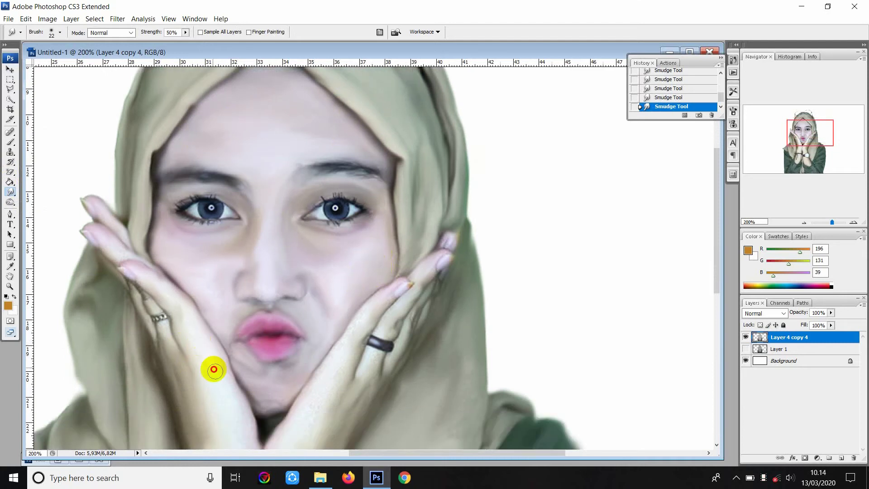
pyautogui.click(197, 345)
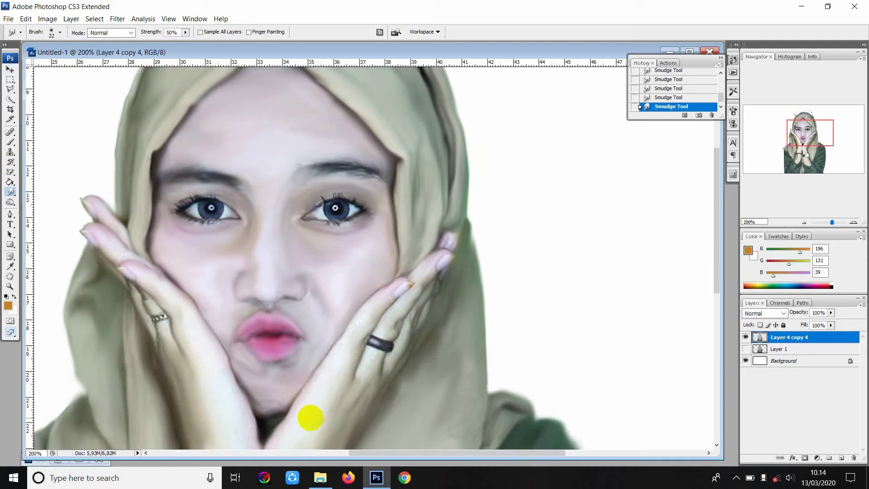
pyautogui.moveTo(329, 377)
pyautogui.mouseDown()
pyautogui.moveTo(345, 325)
pyautogui.moveTo(360, 315)
pyautogui.moveTo(318, 388)
pyautogui.moveTo(379, 384)
pyautogui.mouseUp()
pyautogui.scroll(-5, 334, 368)
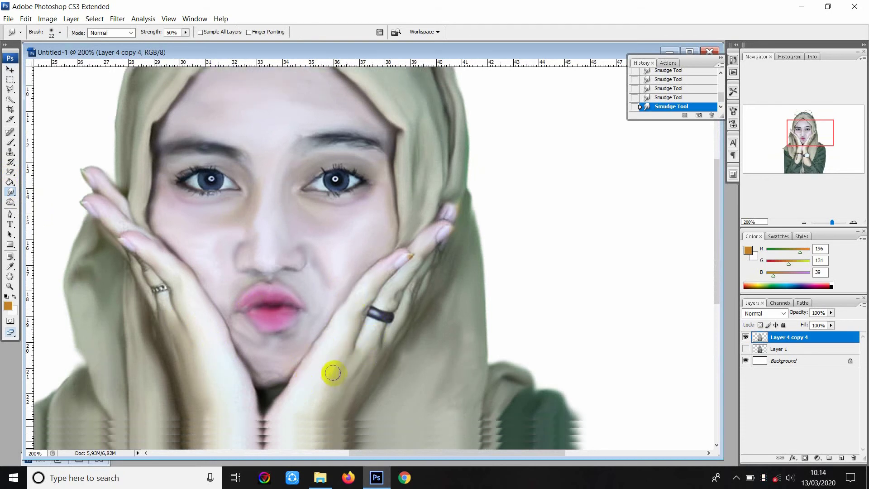
pyautogui.moveTo(309, 165)
pyautogui.mouseDown()
pyautogui.moveTo(326, 194)
pyautogui.moveTo(316, 196)
pyautogui.moveTo(320, 184)
pyautogui.moveTo(335, 188)
pyautogui.moveTo(305, 216)
pyautogui.mouseUp()
pyautogui.hotkey('ctrl', '-')
pyautogui.hotkey('ctrl', '-')
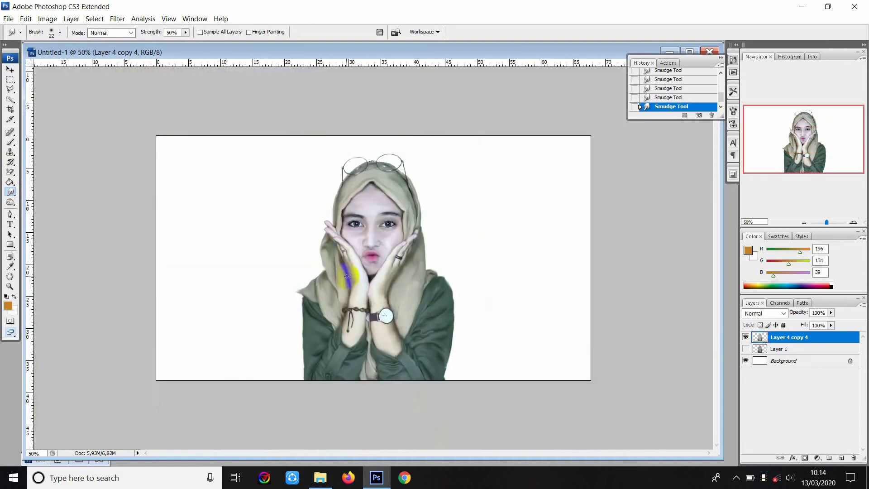
pyautogui.click(404, 232)
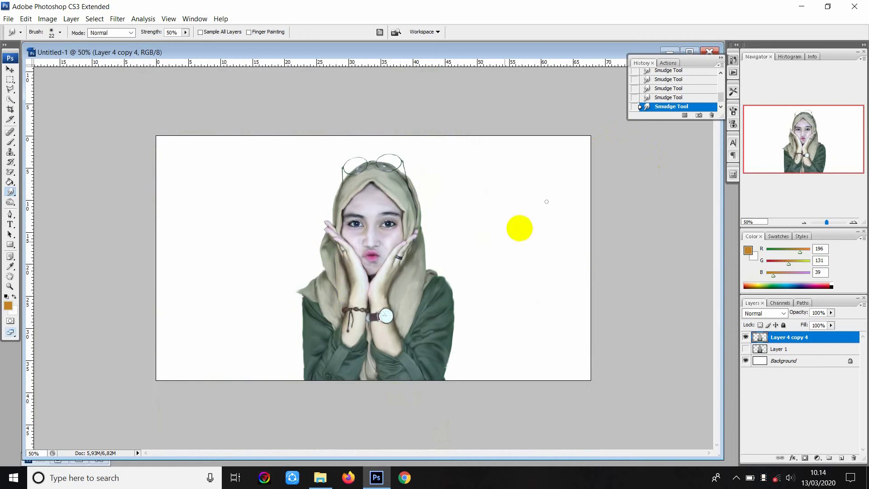
pyautogui.scroll(2, 374, 257)
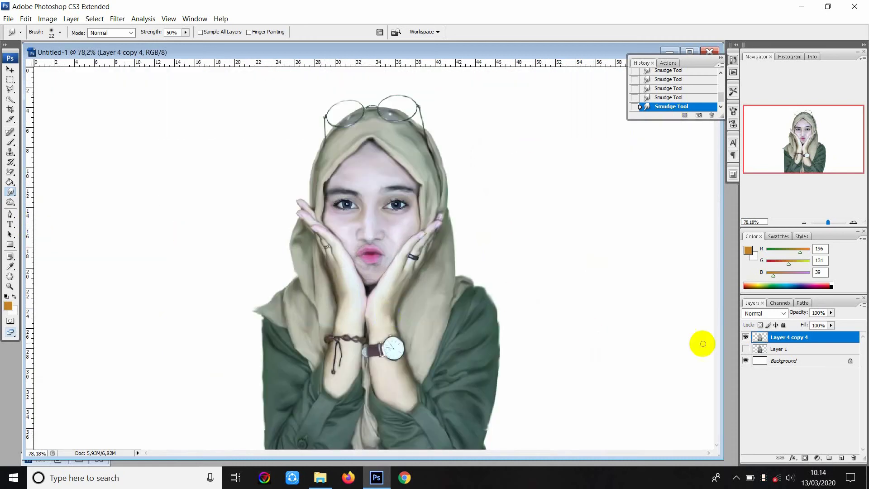
# - Switch to the Burn Tool with a 45 px brush
pyautogui.rightClick(10, 192)
pyautogui.click(10, 202)
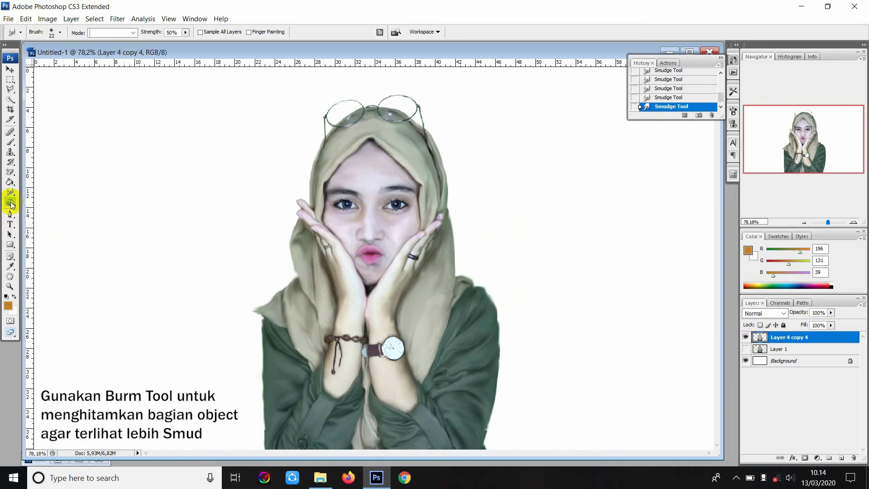
pyautogui.rightClick(11, 202)
pyautogui.click(45, 210)
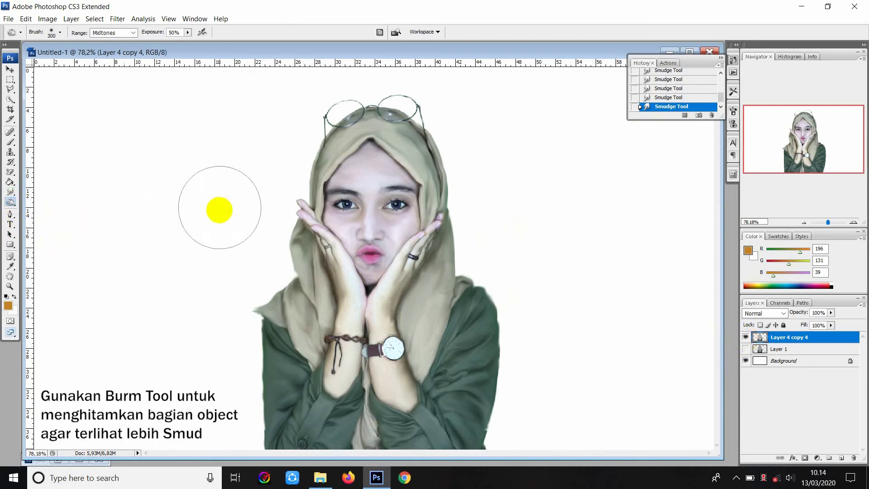
pyautogui.click(60, 32)
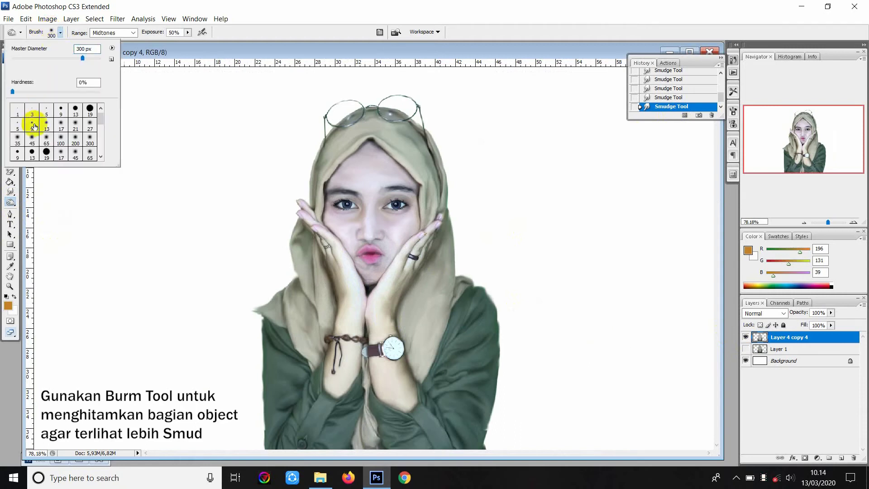
pyautogui.click(435, 161)
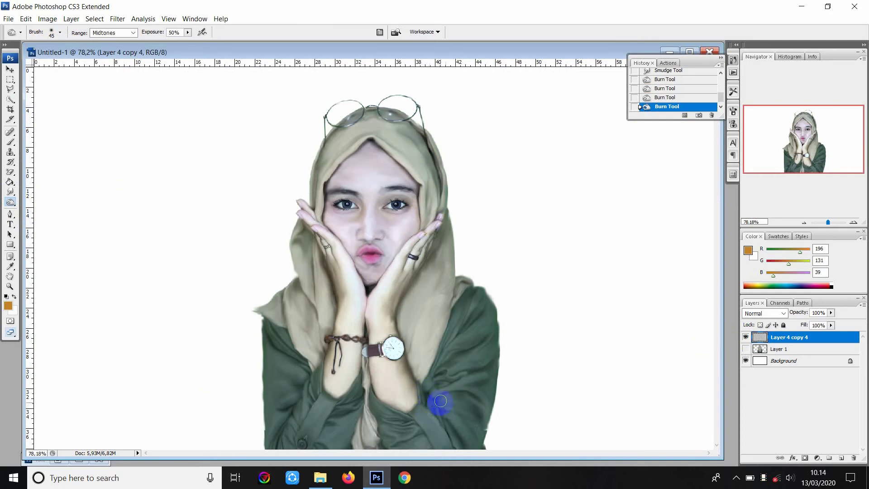
# - Burn both green sleeves and the shadow near the left cheek and hand
pyautogui.moveTo(443, 392); pyautogui.dragTo(436, 380)
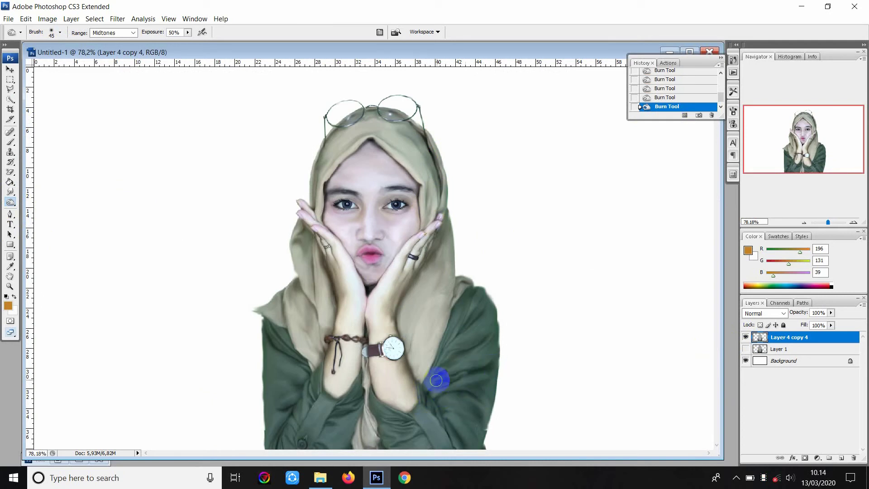
pyautogui.moveTo(483, 344); pyautogui.dragTo(473, 316)
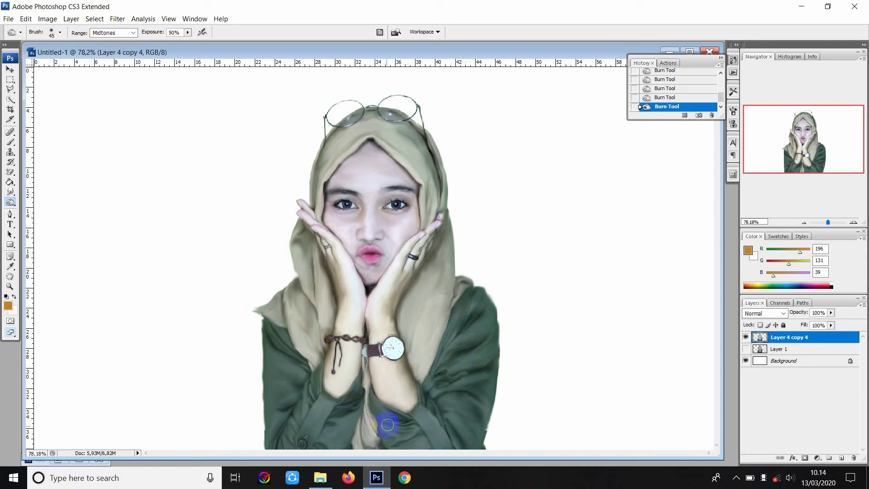
pyautogui.moveTo(369, 286); pyautogui.dragTo(340, 285)
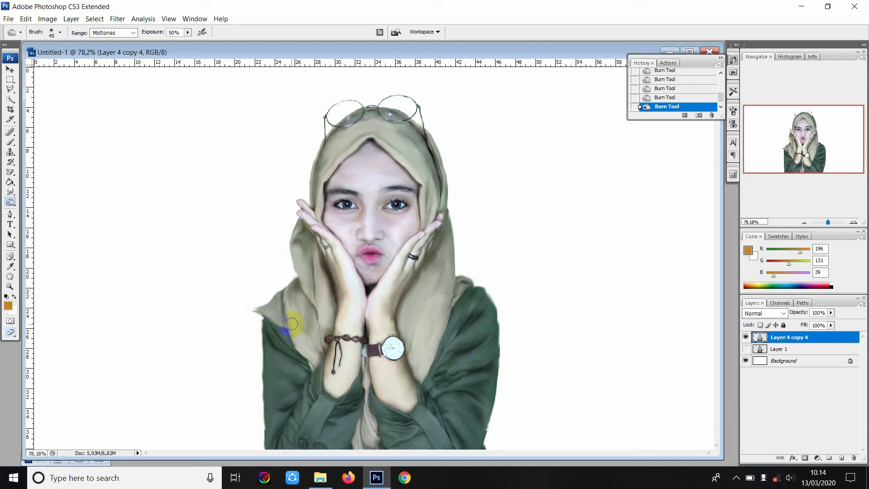
pyautogui.moveTo(303, 327); pyautogui.dragTo(297, 362)
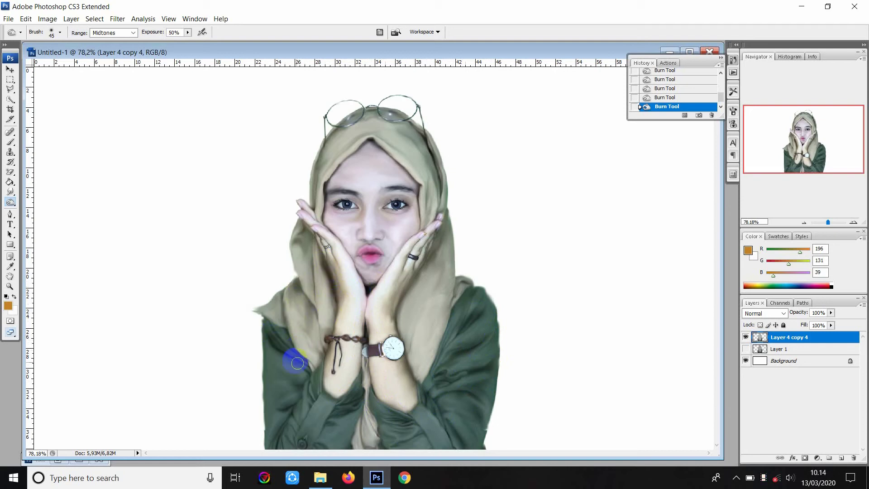
pyautogui.moveTo(288, 410); pyautogui.dragTo(313, 401)
pyautogui.moveTo(291, 435); pyautogui.dragTo(277, 452)
# - Darken the headscarf edge, glasses, right shoulder and arm, and jacket edge
pyautogui.click(330, 184)
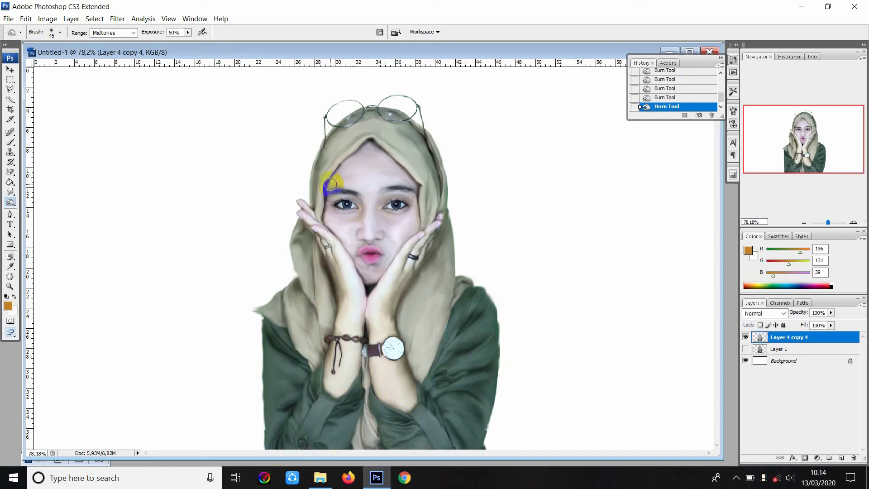
pyautogui.moveTo(329, 181); pyautogui.dragTo(363, 147)
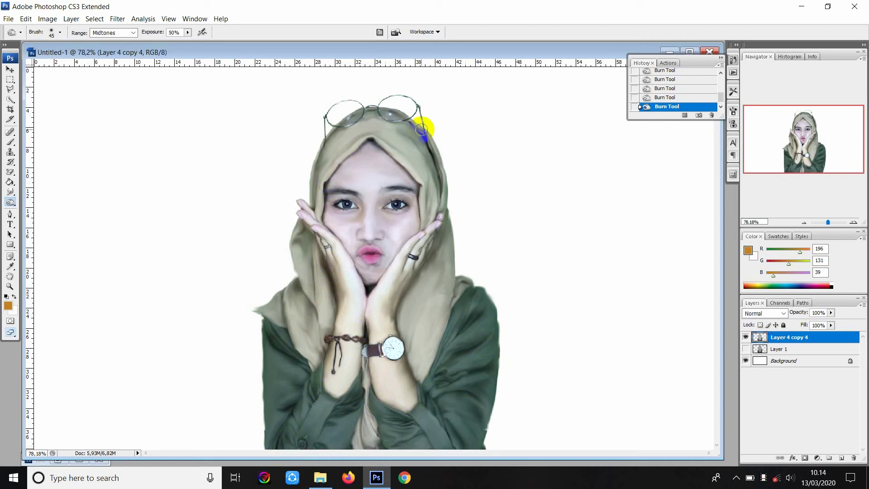
pyautogui.click(392, 109)
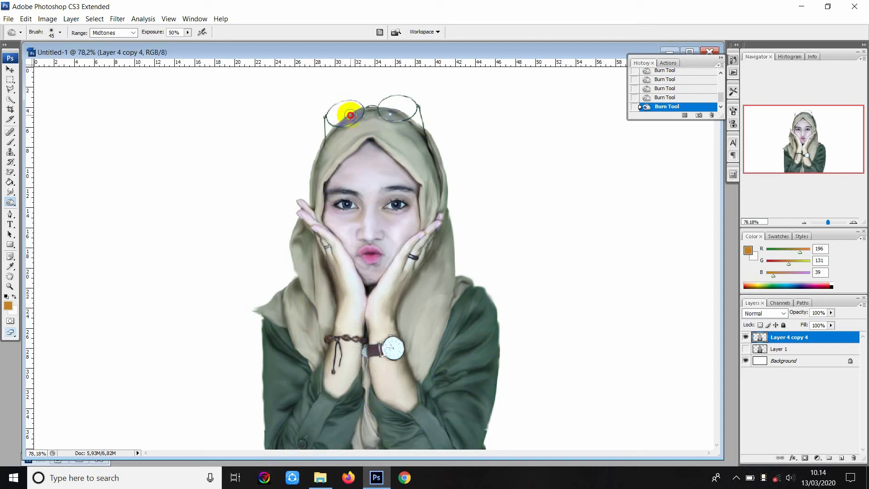
pyautogui.click(336, 102)
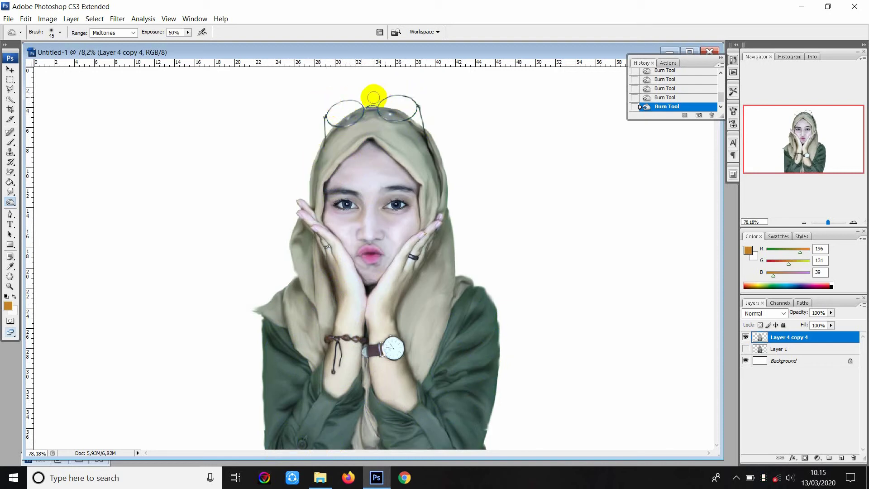
pyautogui.click(451, 225)
pyautogui.moveTo(480, 290); pyautogui.dragTo(500, 304)
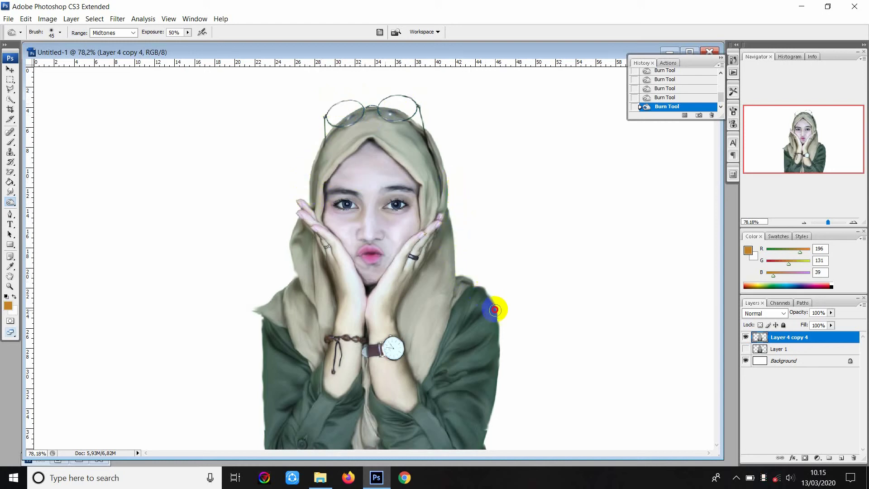
pyautogui.moveTo(249, 314); pyautogui.dragTo(267, 373)
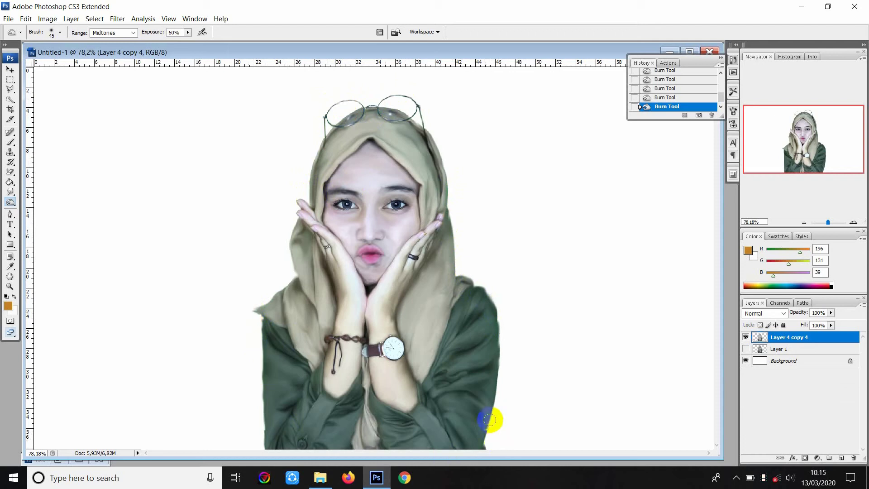
# - Zoom in and smudge the lower jacket edge smooth with the Smudge Tool
pyautogui.click(10, 192)
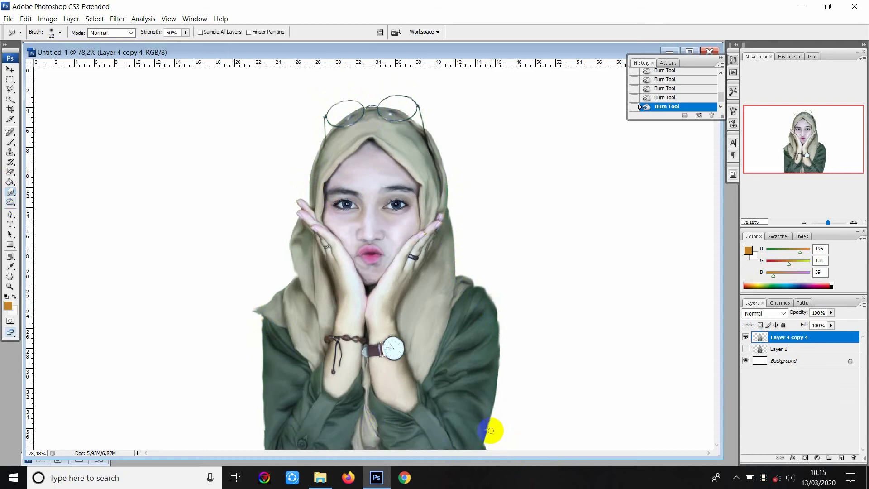
pyautogui.scroll(2, 490, 430)
pyautogui.scroll(1, 493, 428)
pyautogui.scroll(1, 497, 425)
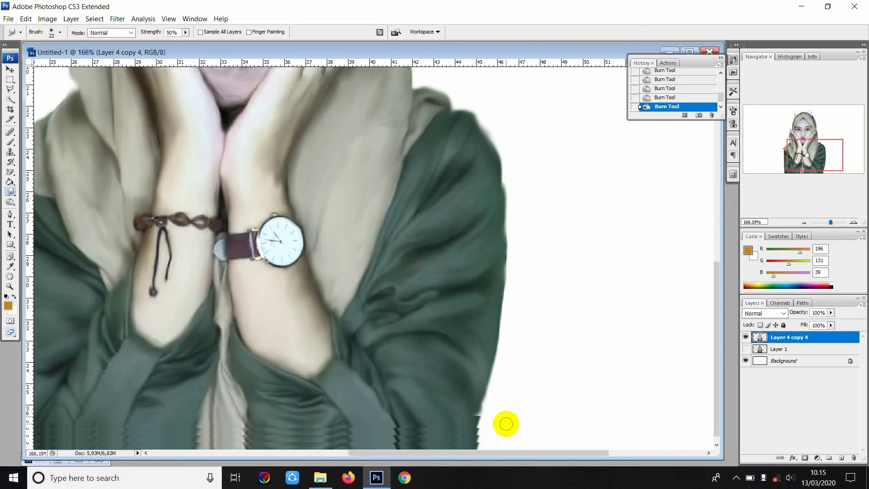
pyautogui.moveTo(483, 417)
pyautogui.mouseDown()
pyautogui.moveTo(459, 409)
pyautogui.moveTo(480, 407)
pyautogui.moveTo(473, 388)
pyautogui.mouseUp()
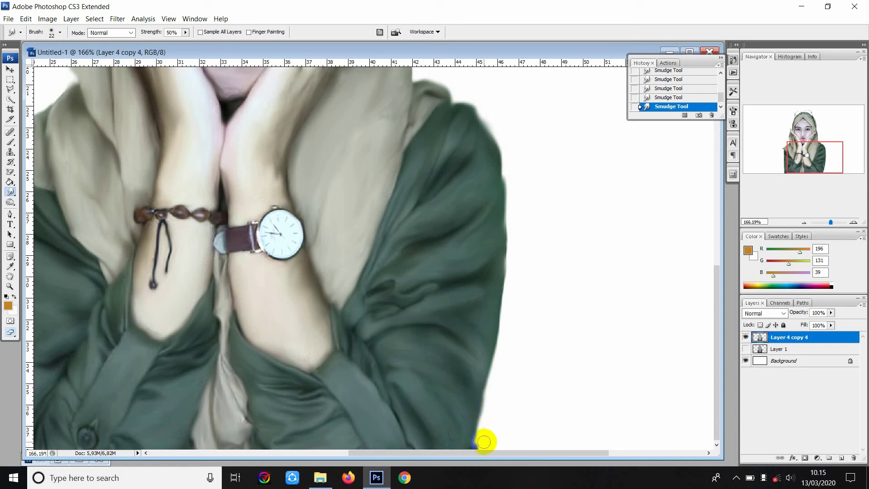
pyautogui.scroll(-2, 311, 349)
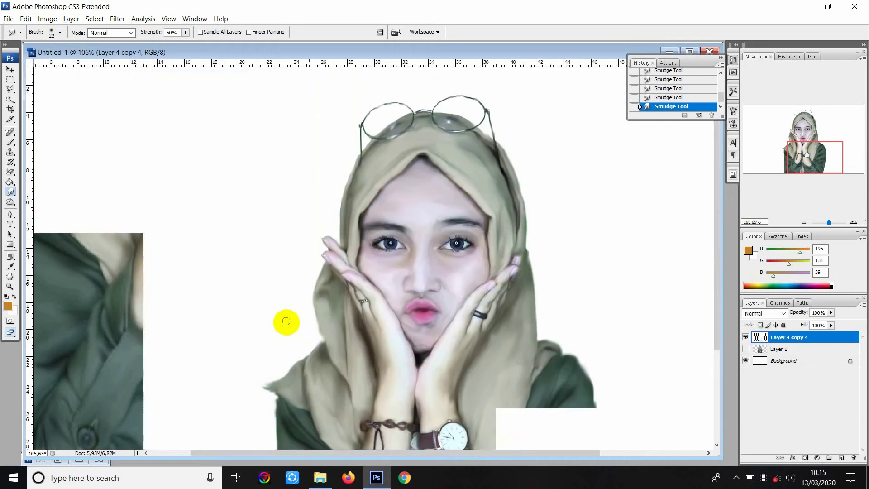
pyautogui.scroll(-1, 285, 319)
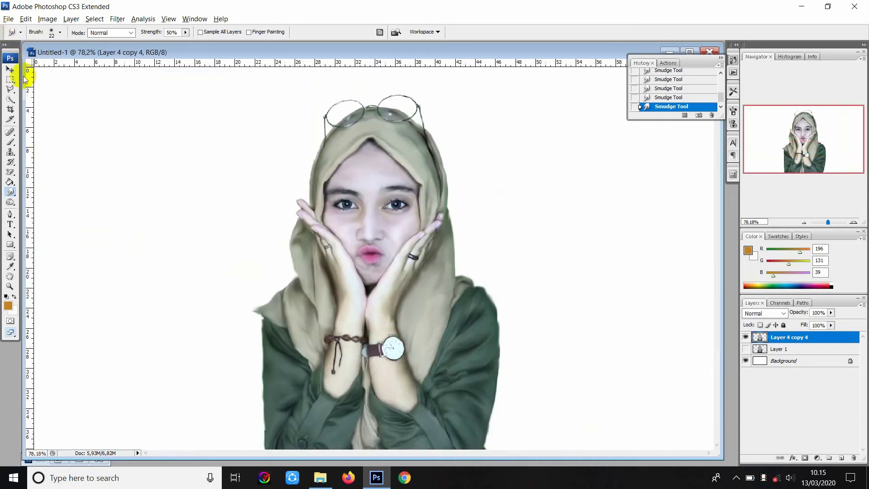
pyautogui.click(10, 69)
# - Open Backgorund.png and drag it into Untitled-1 as Layer 2
pyautogui.click(11, 21)
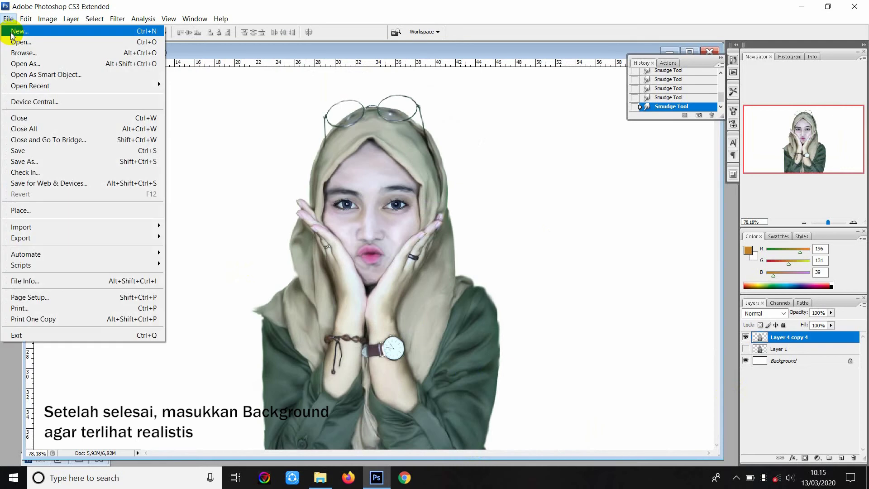
pyautogui.click(14, 44)
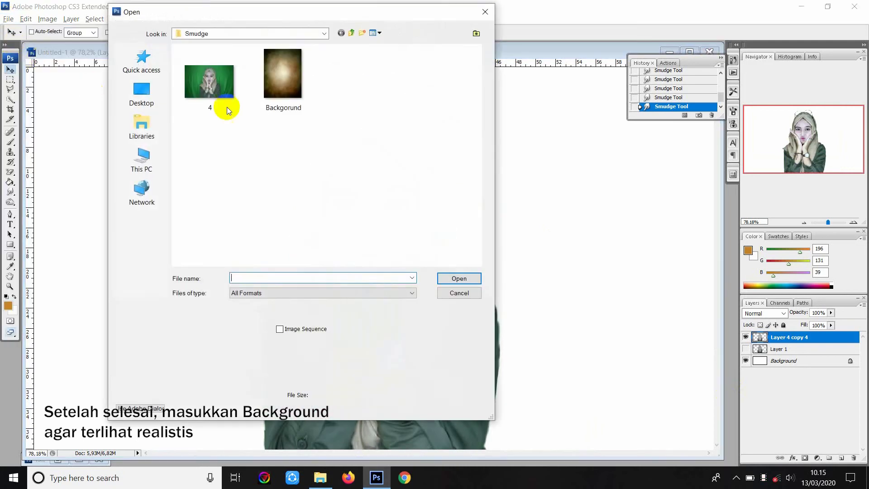
pyautogui.doubleClick(286, 96)
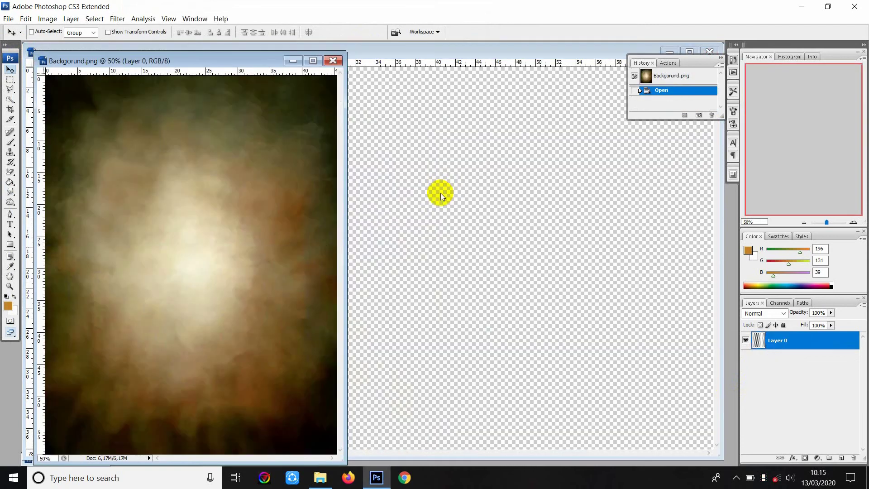
pyautogui.moveTo(196, 193)
pyautogui.mouseDown()
pyautogui.moveTo(494, 237)
pyautogui.moveTo(425, 234)
pyautogui.mouseUp()
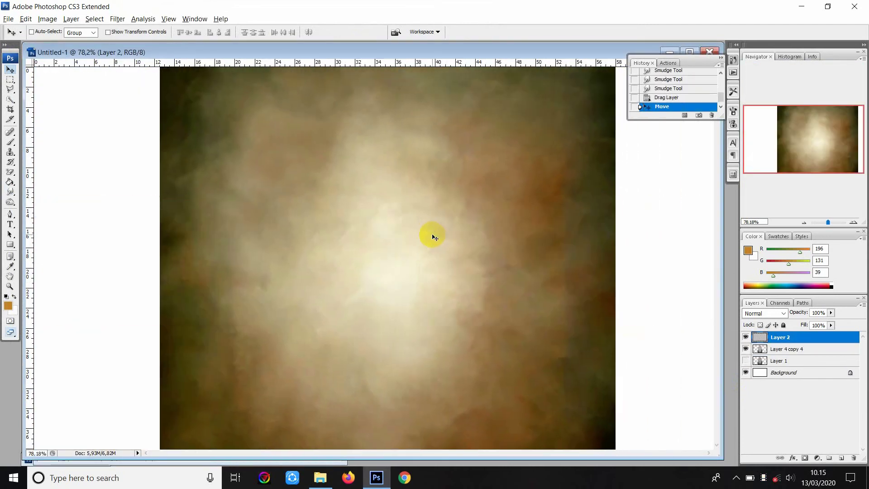
# - Rotate the background 90° clockwise and scale it up to cover the canvas
pyautogui.click(25, 19)
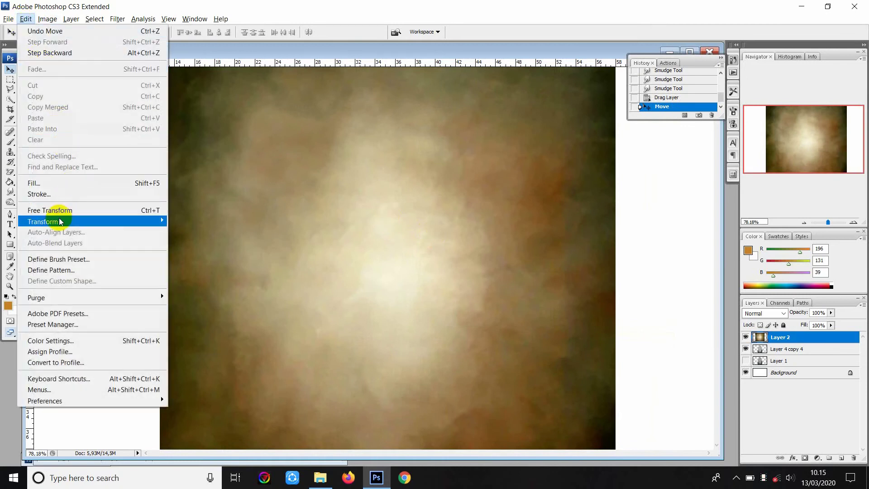
pyautogui.moveTo(44, 221)
pyautogui.click(229, 318)
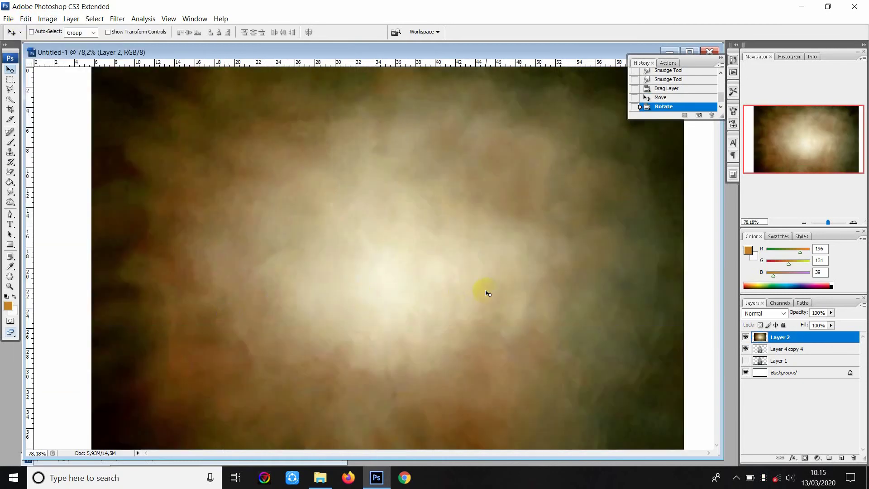
pyautogui.moveTo(474, 286); pyautogui.dragTo(465, 279)
pyautogui.click(136, 31)
pyautogui.hotkey('ctrl', '0')
pyautogui.hotkey('ctrl', 't')
pyautogui.hotkey('ctrl', '0')
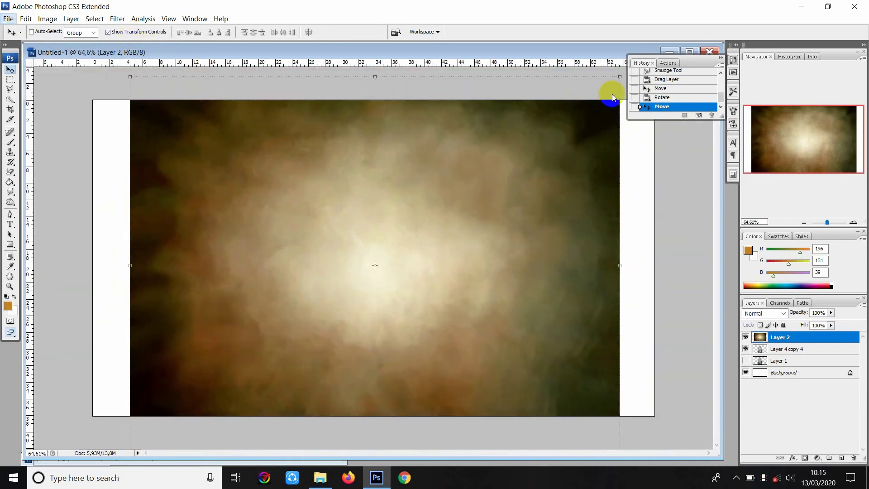
pyautogui.moveTo(619, 76); pyautogui.dragTo(673, 65)
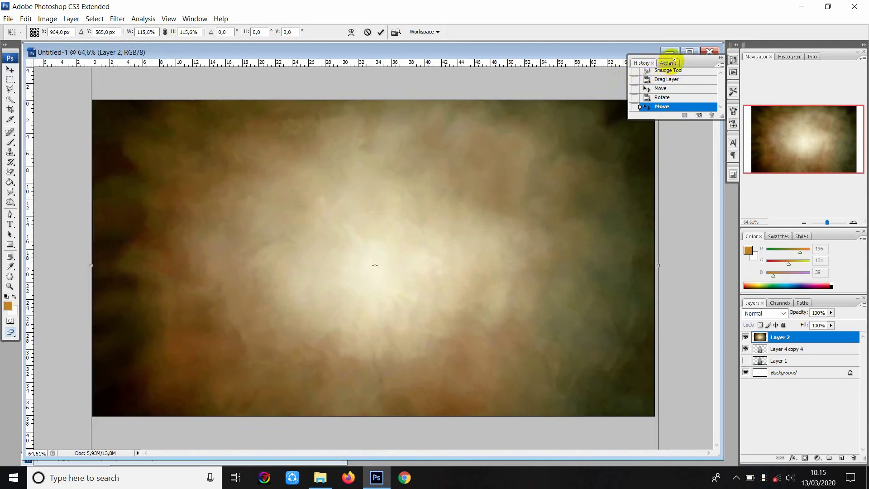
pyautogui.press('Return')
pyautogui.press('Return')
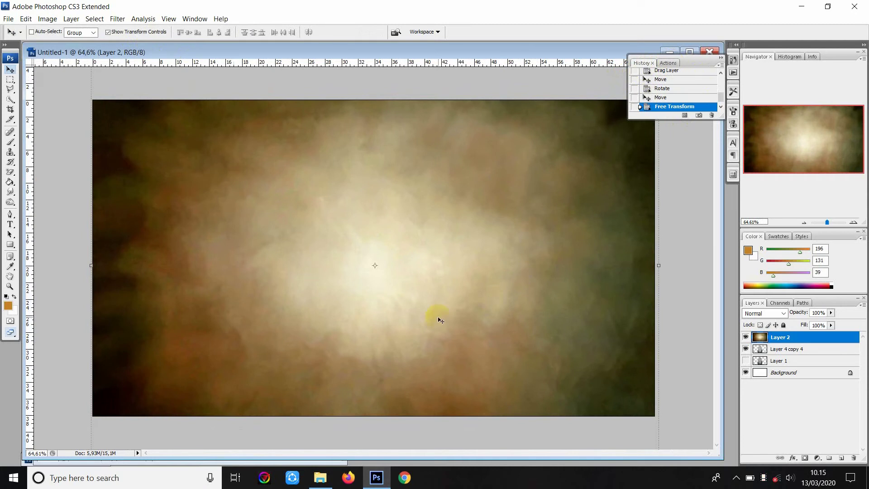
# - Nudge the background upward and move Layer 2 beneath the portrait layer
pyautogui.moveTo(461, 359); pyautogui.dragTo(462, 357)
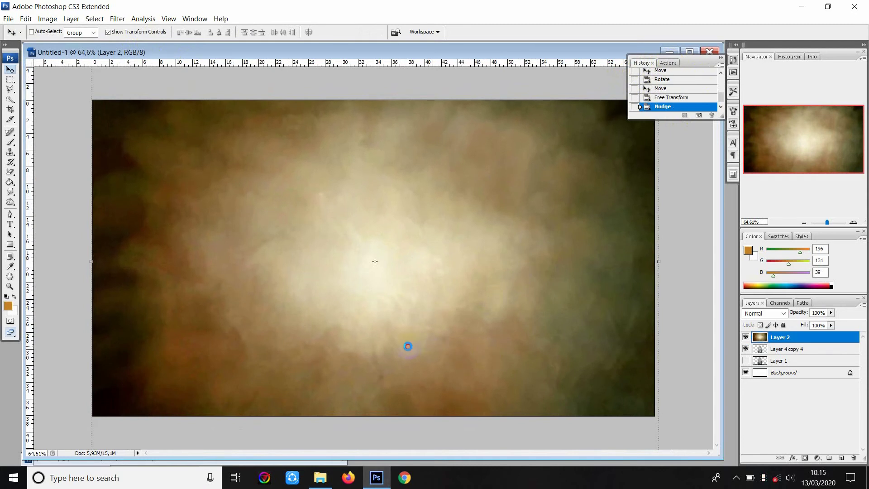
pyautogui.moveTo(408, 346); pyautogui.dragTo(408, 336)
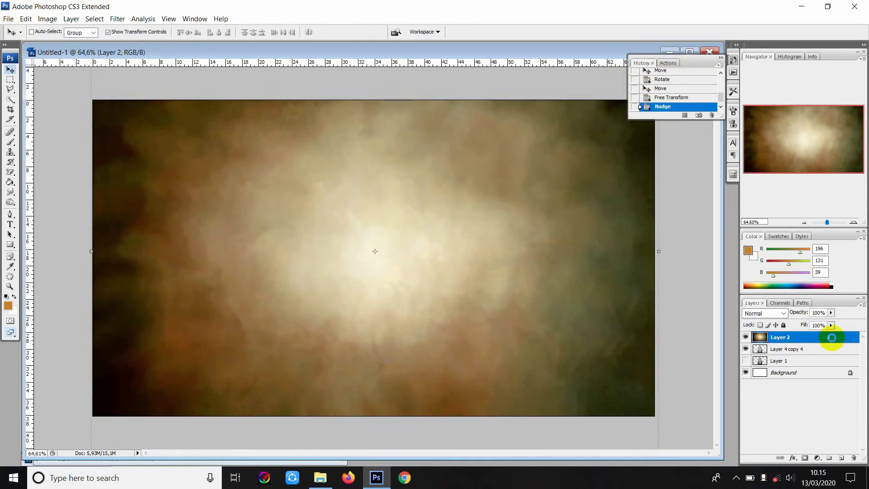
pyautogui.moveTo(789, 341); pyautogui.dragTo(791, 367)
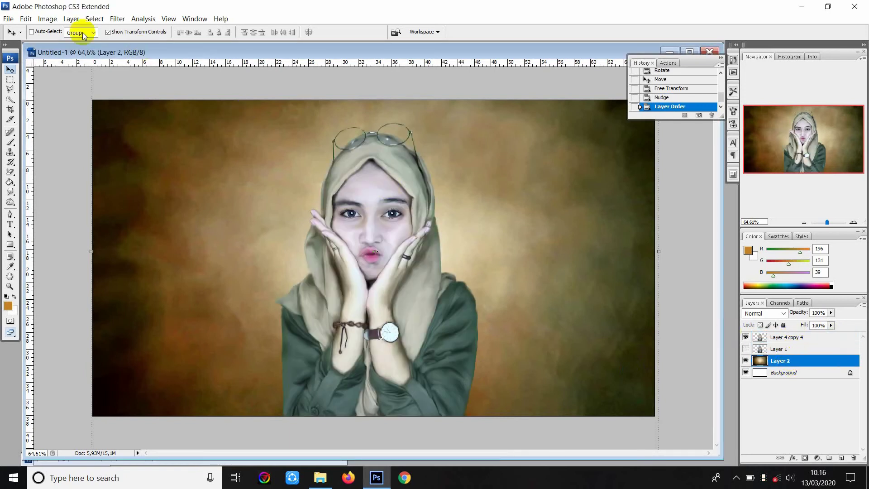
# - Fit the canvas to the screen and select the portrait layer
pyautogui.click(122, 35)
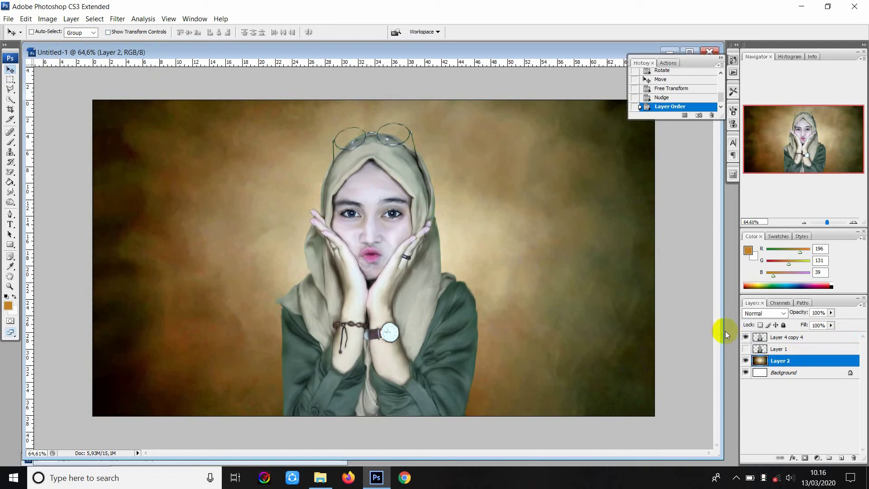
pyautogui.hotkey('ctrl', '0')
pyautogui.click(769, 339)
pyautogui.click(779, 360)
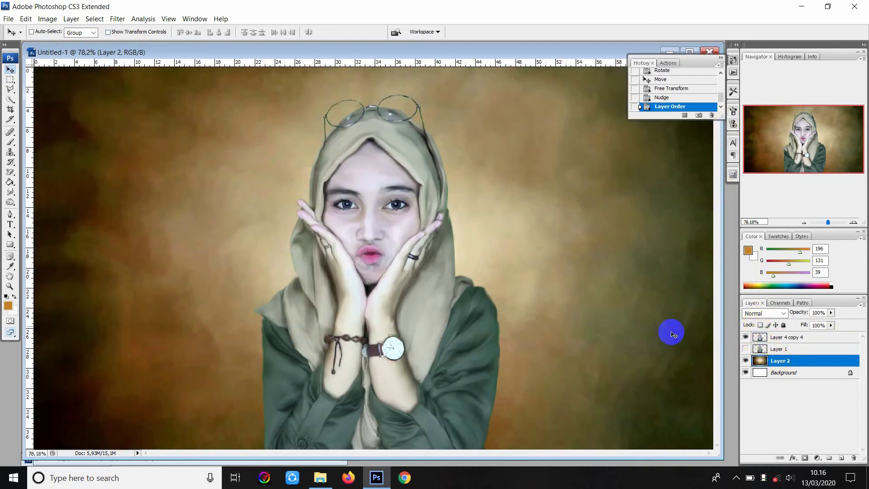
pyautogui.click(799, 337)
# - Type the 'Aulia Annisa' title at the lower left and drag it right and down
pyautogui.click(10, 224)
pyautogui.click(209, 380)
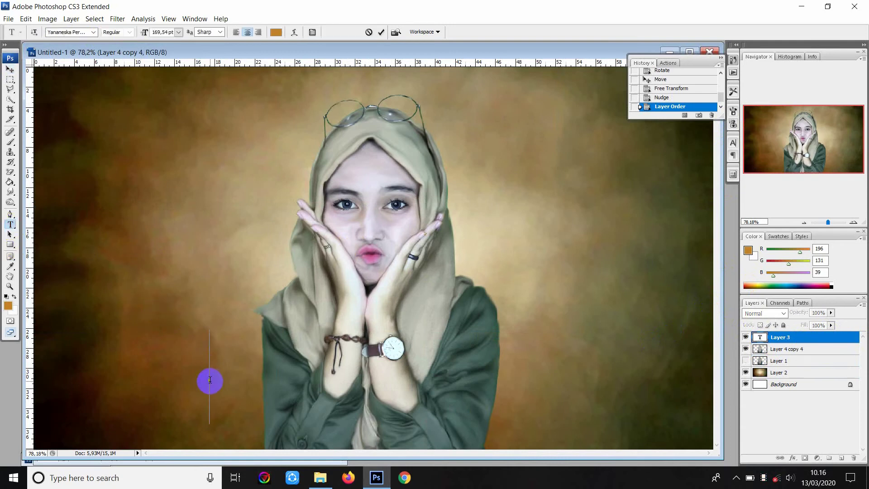
pyautogui.write('Aul')
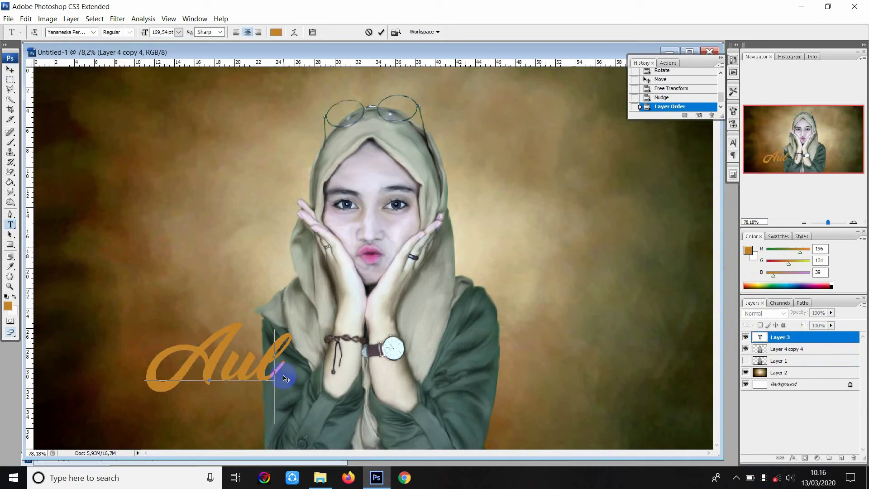
pyautogui.write('ia C')
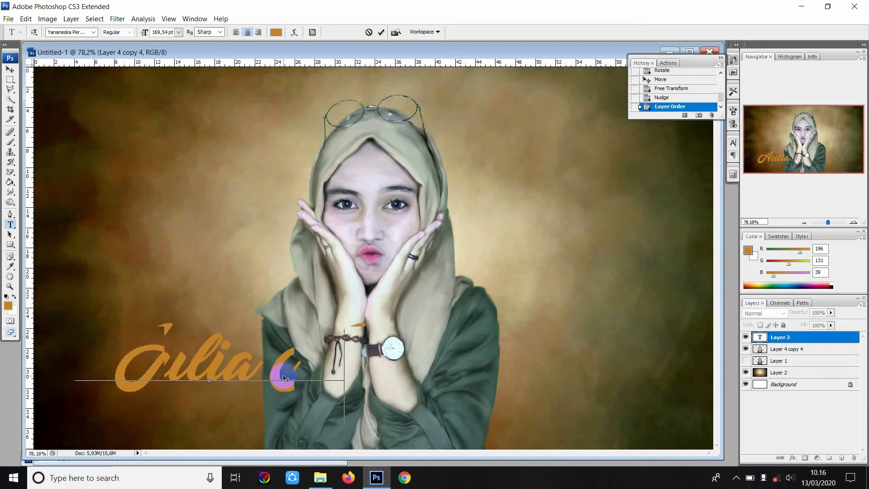
pyautogui.write('nnisa')
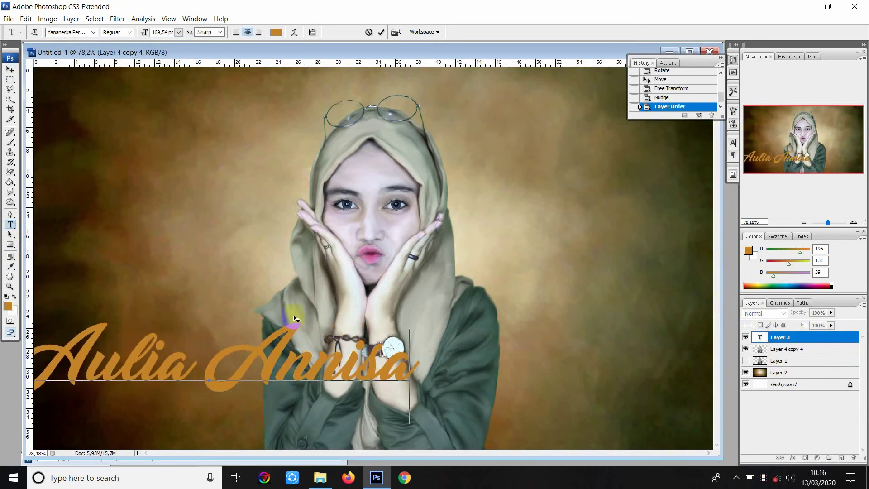
pyautogui.moveTo(294, 319); pyautogui.dragTo(405, 340)
# - Apply the Yananeska Personal Use font to the title, nudge it into place, and commit
pyautogui.hotkey('ctrl', 'a')
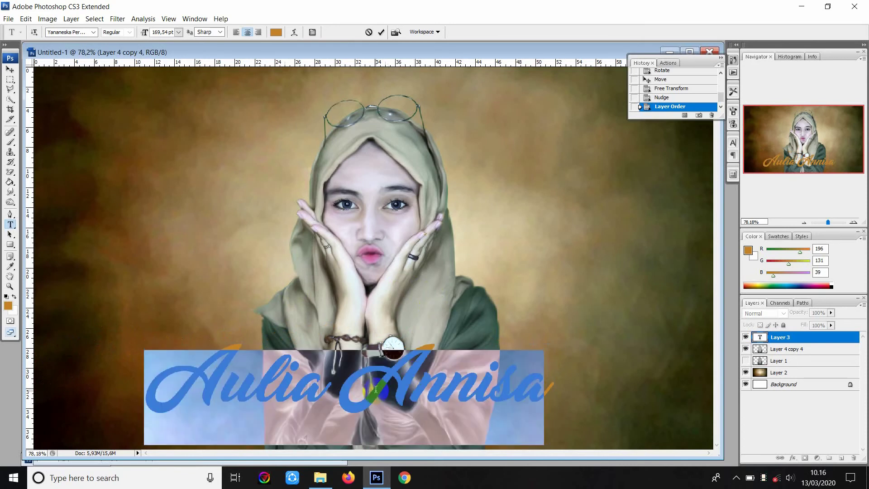
pyautogui.click(93, 33)
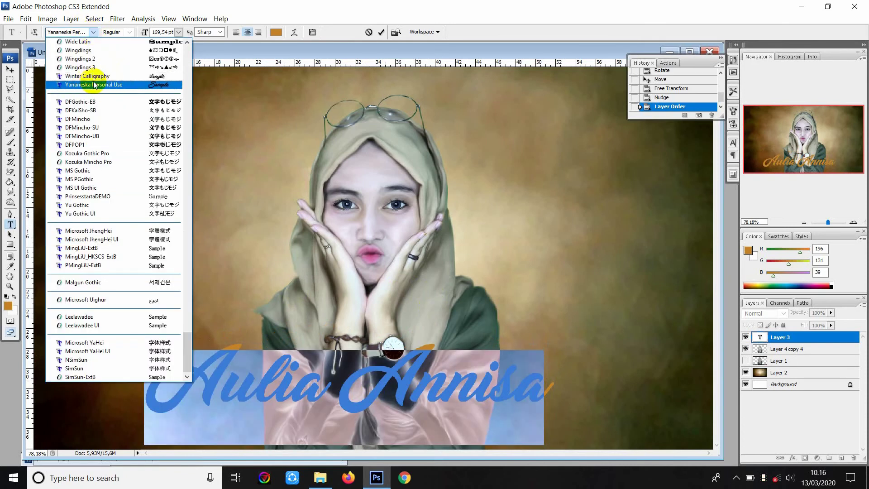
pyautogui.click(128, 88)
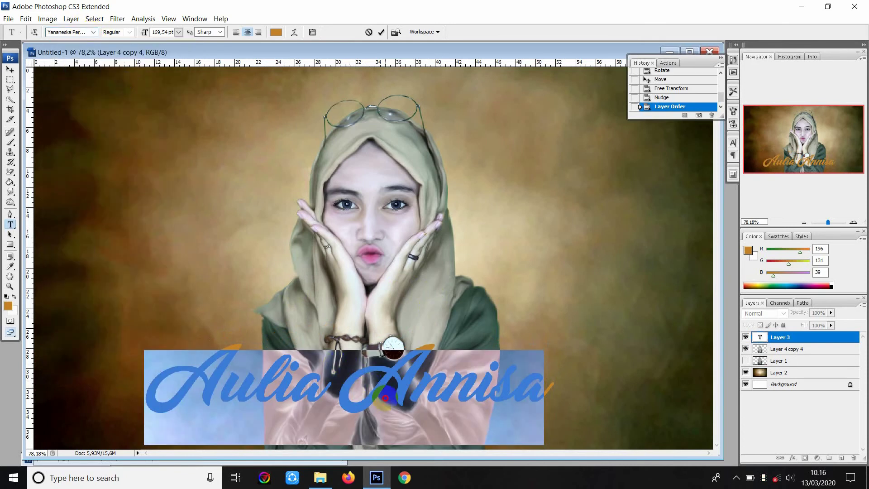
pyautogui.click(407, 312)
pyautogui.moveTo(414, 323); pyautogui.dragTo(427, 334)
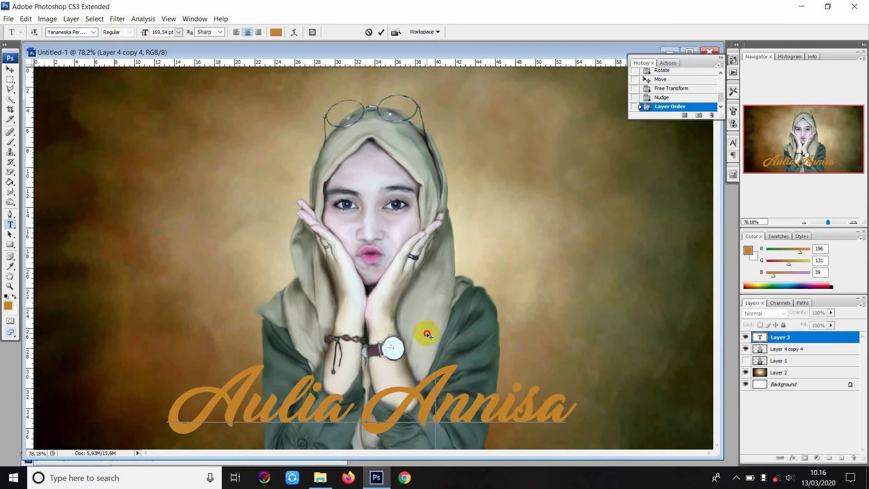
pyautogui.click(9, 69)
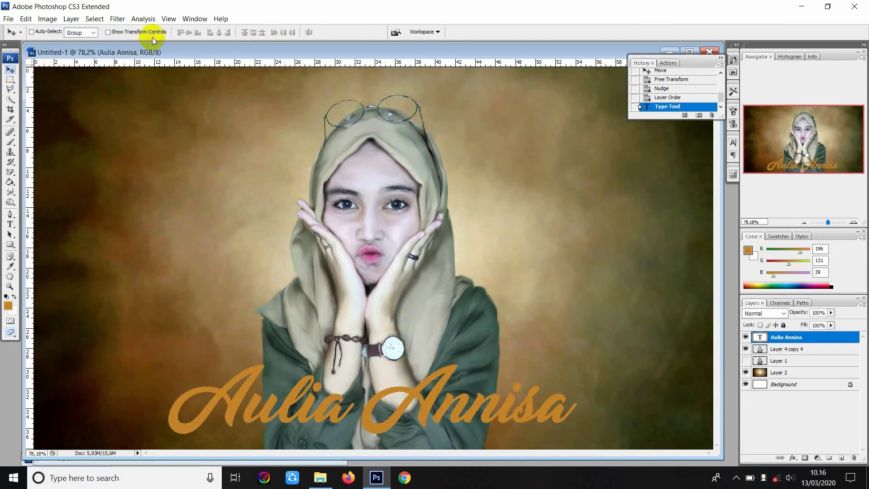
pyautogui.hotkey('ctrl', 't')
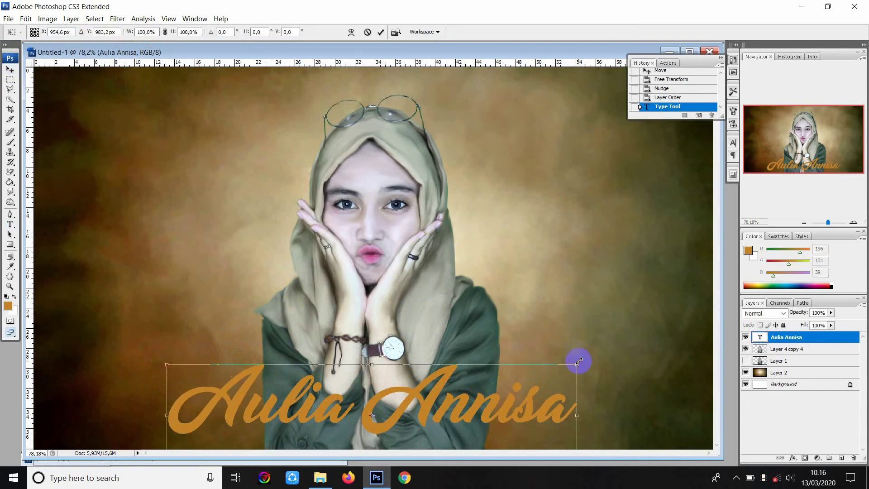
pyautogui.moveTo(560, 364); pyautogui.dragTo(539, 365)
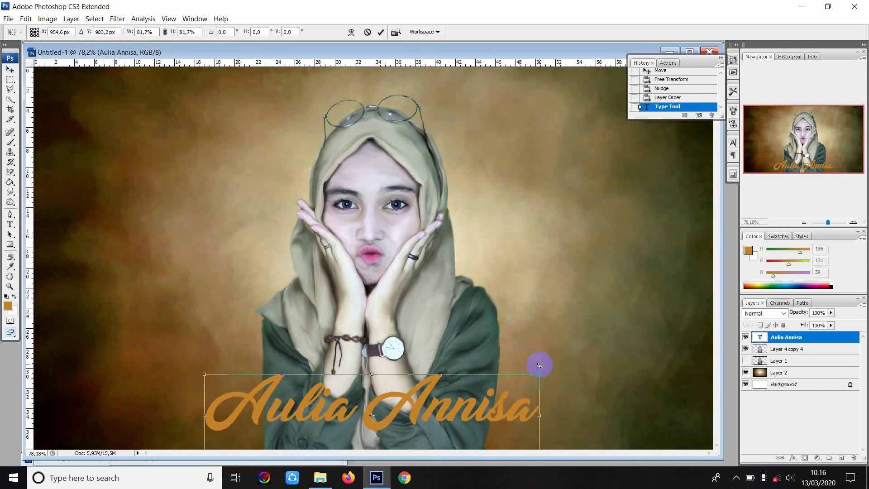
pyautogui.press('Return')
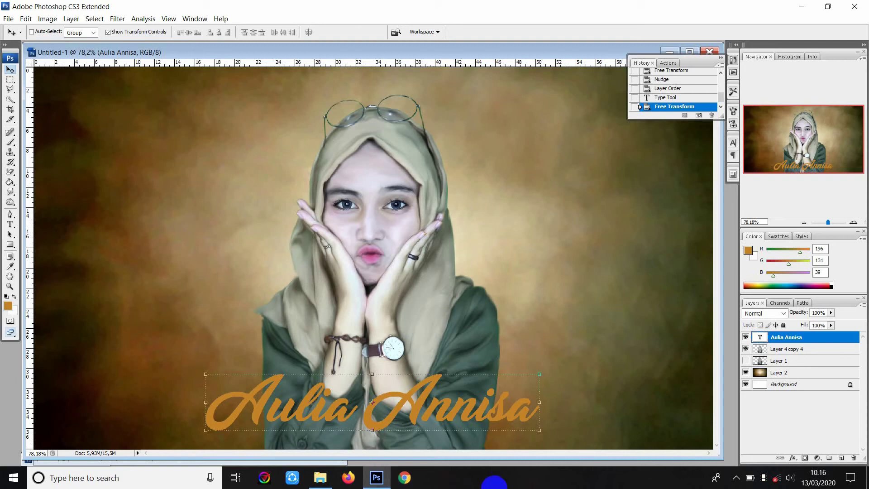
pyautogui.moveTo(538, 440); pyautogui.dragTo(507, 421)
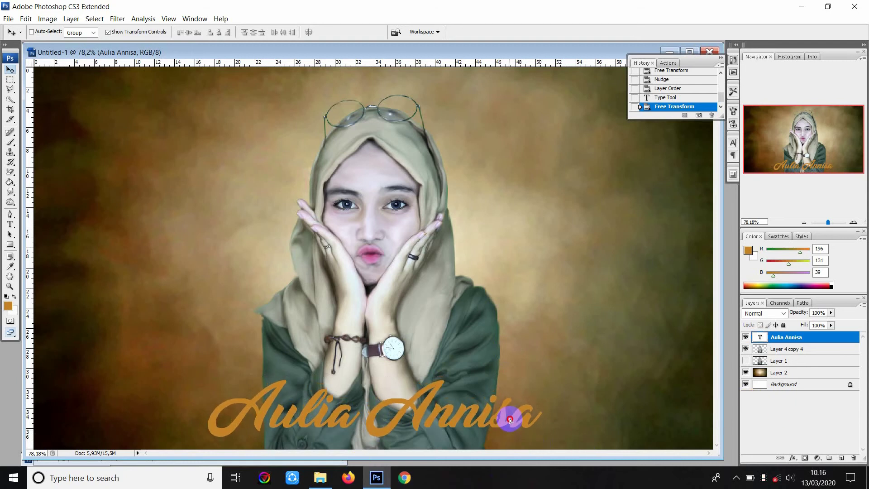
pyautogui.moveTo(507, 421); pyautogui.dragTo(510, 422)
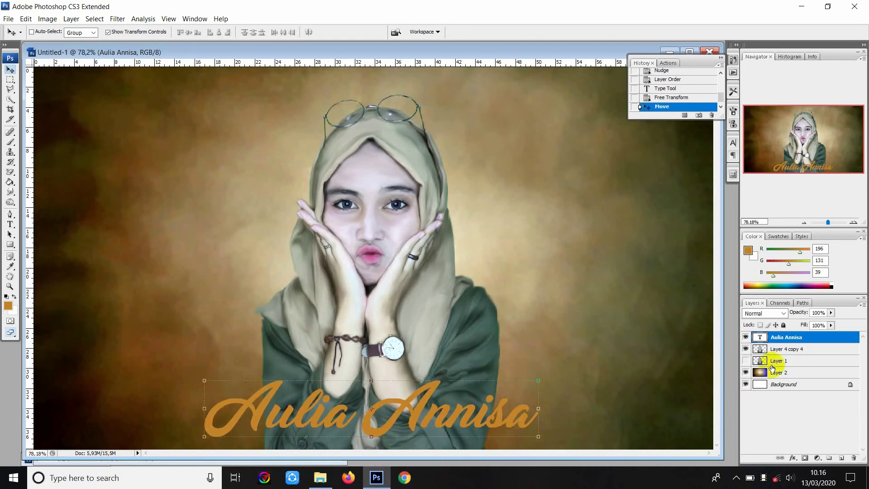
# - Give the title a Multiply drop shadow at about 75% opacity
pyautogui.doubleClick(809, 340)
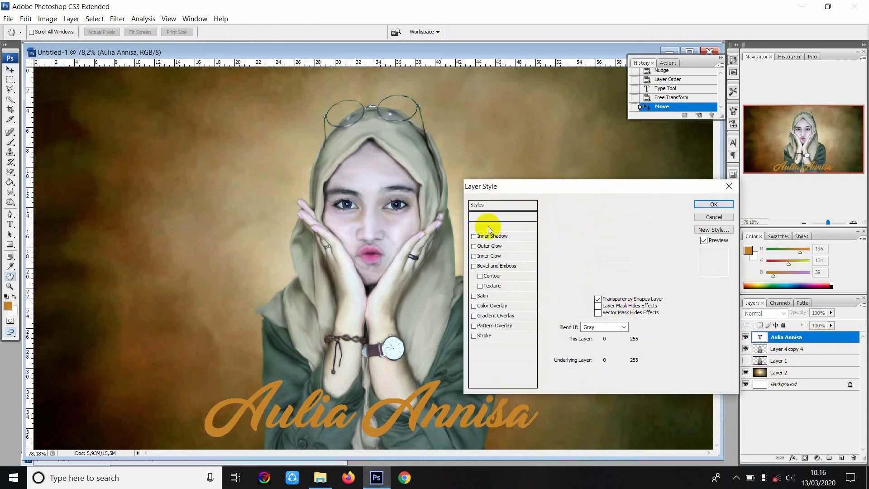
pyautogui.click(493, 225)
pyautogui.click(625, 222)
pyautogui.click(654, 221)
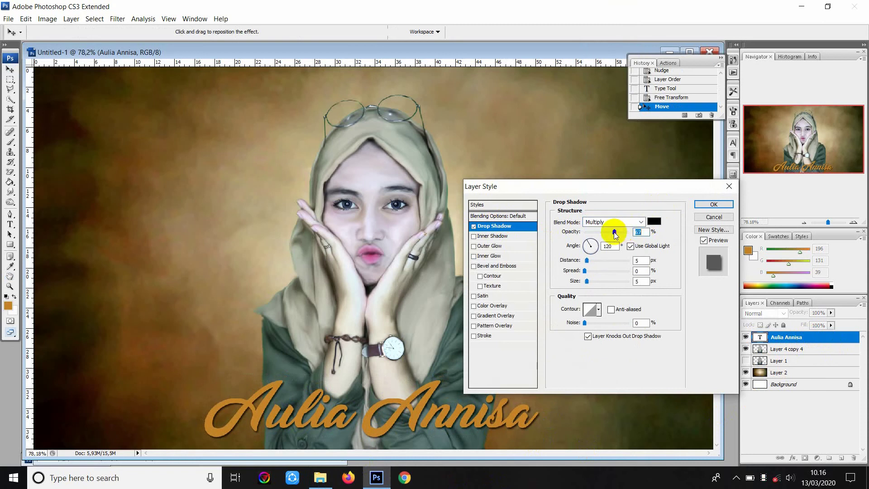
pyautogui.moveTo(615, 234); pyautogui.dragTo(616, 259)
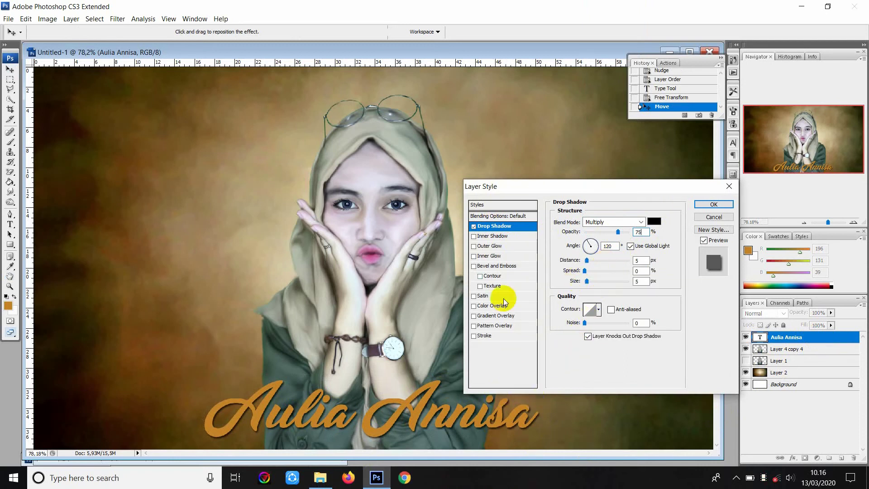
# - Add a Color Dodge gradient overlay at 85% opacity
pyautogui.click(496, 315)
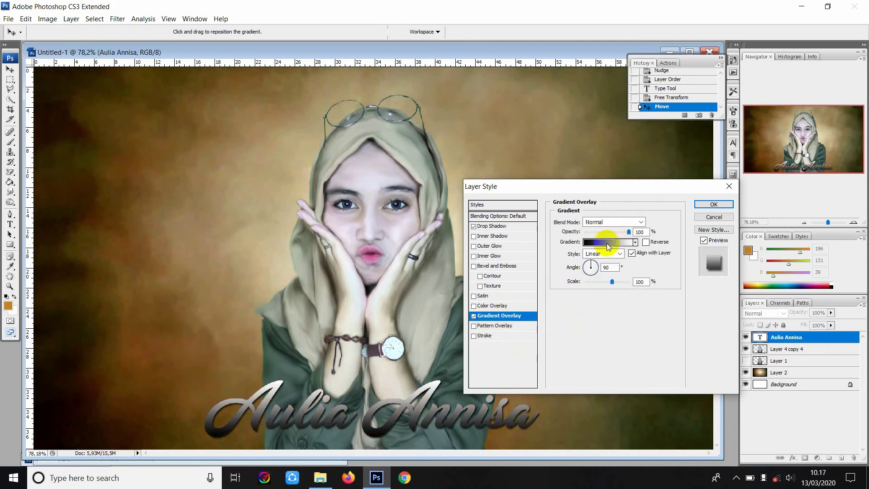
pyautogui.click(606, 222)
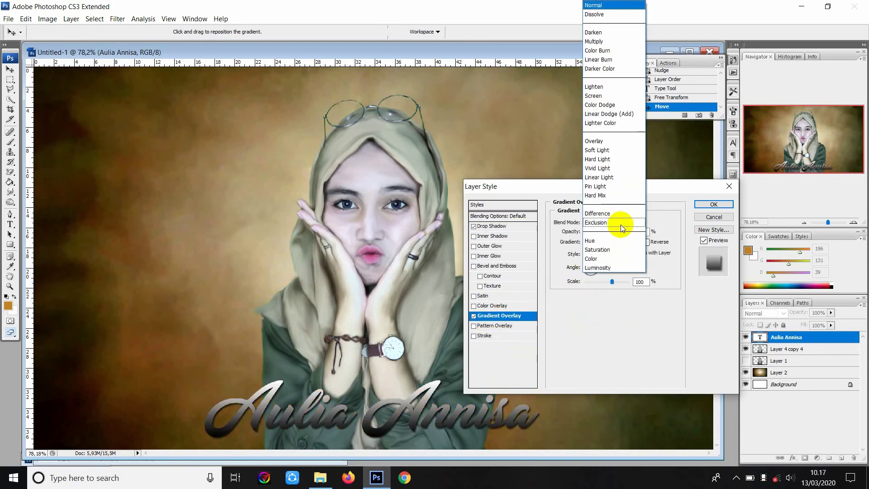
pyautogui.click(601, 105)
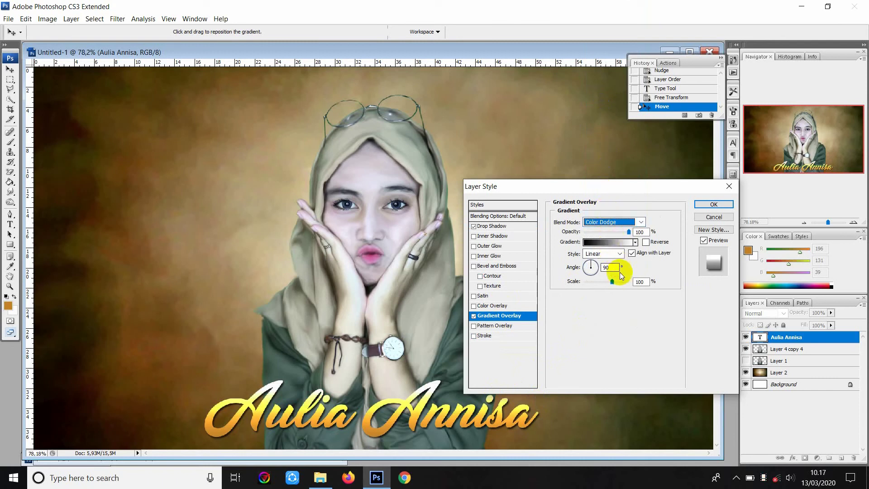
pyautogui.click(624, 232)
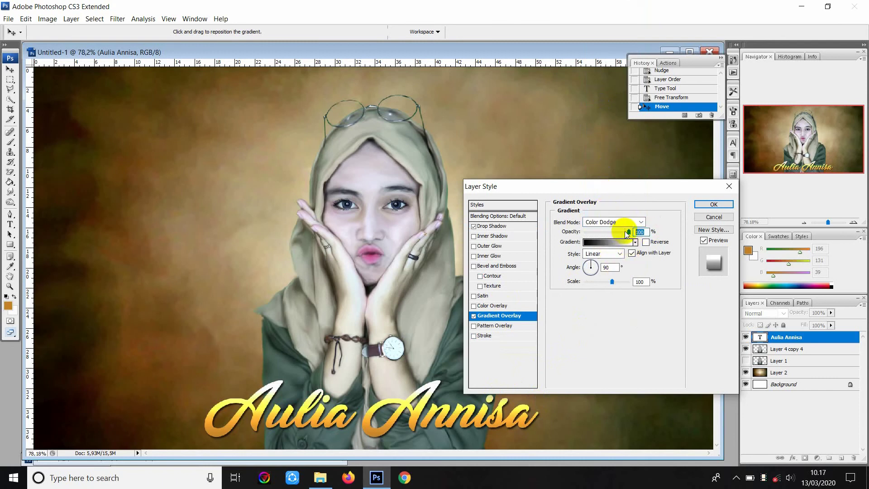
pyautogui.write('85')
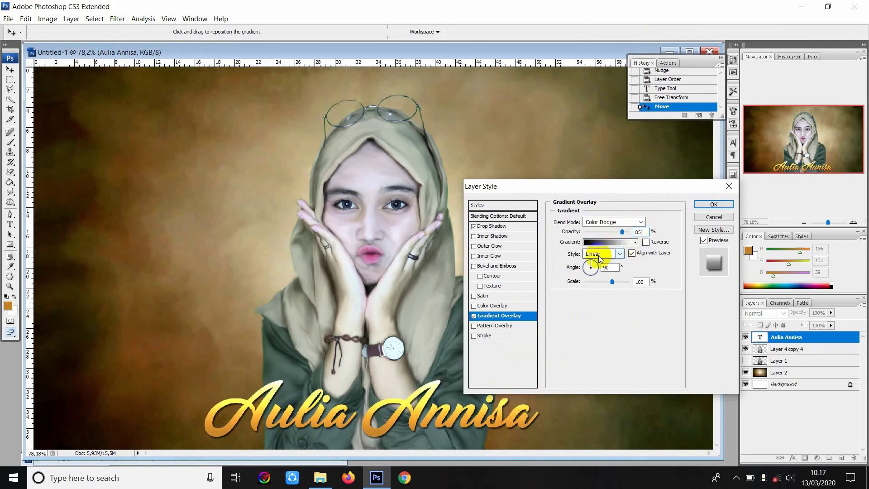
# - Add a 3 px black stroke outline around the title
pyautogui.click(487, 338)
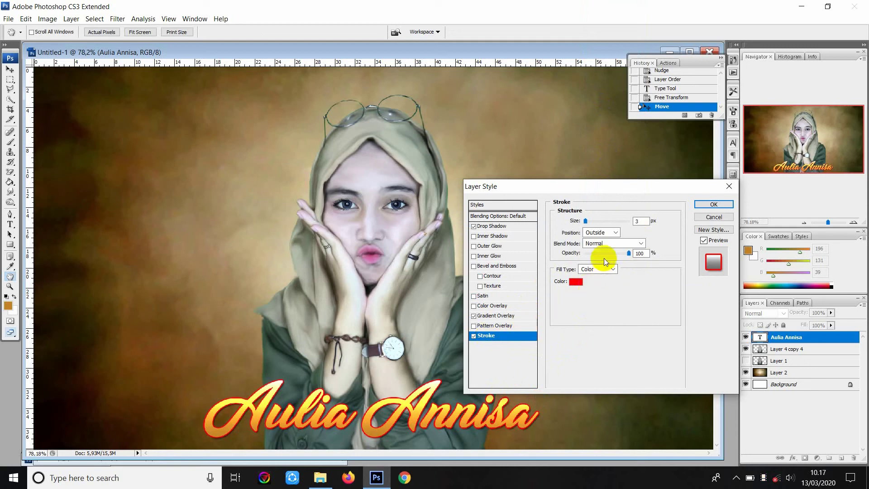
pyautogui.write('5')
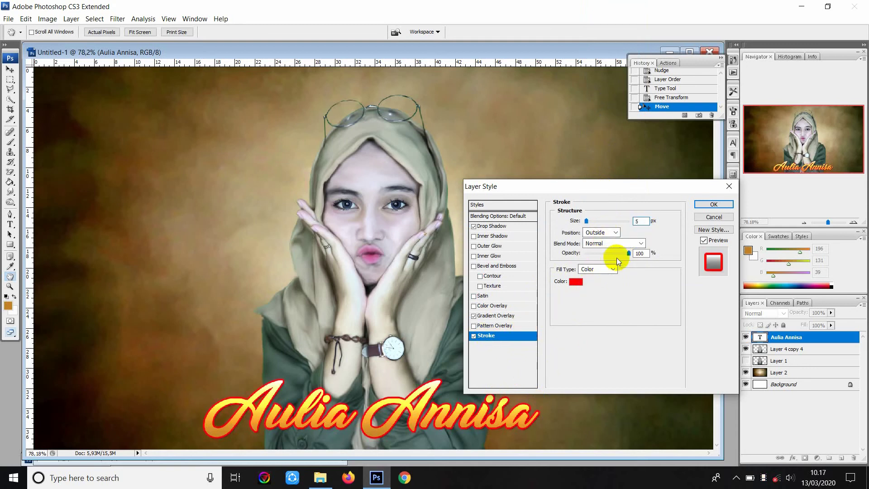
pyautogui.click(575, 282)
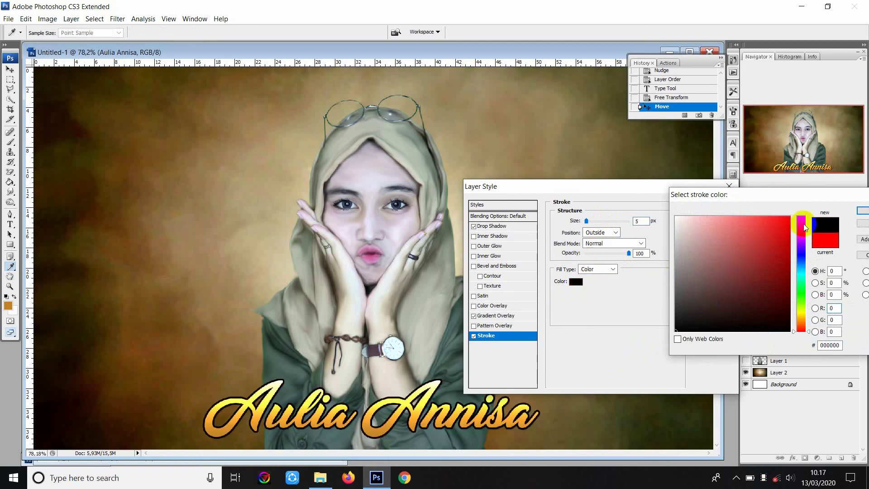
pyautogui.click(862, 211)
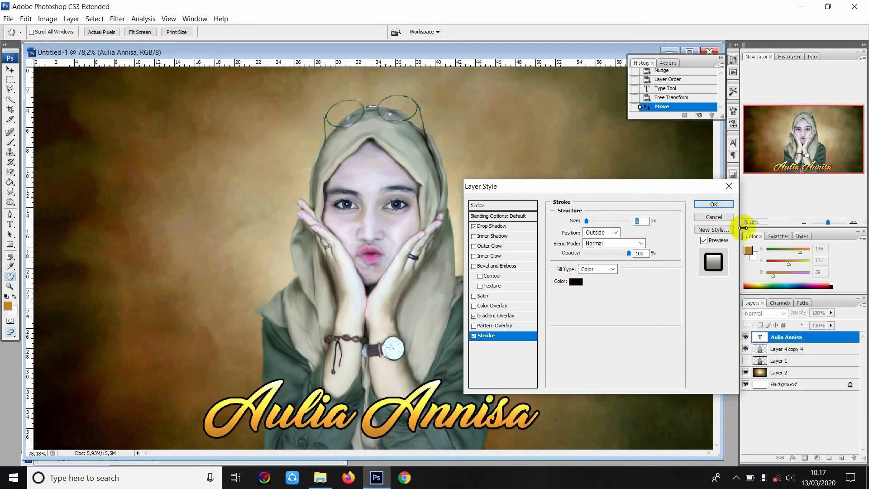
pyautogui.moveTo(626, 252)
pyautogui.mouseDown()
pyautogui.moveTo(613, 253)
pyautogui.moveTo(634, 254)
pyautogui.mouseUp()
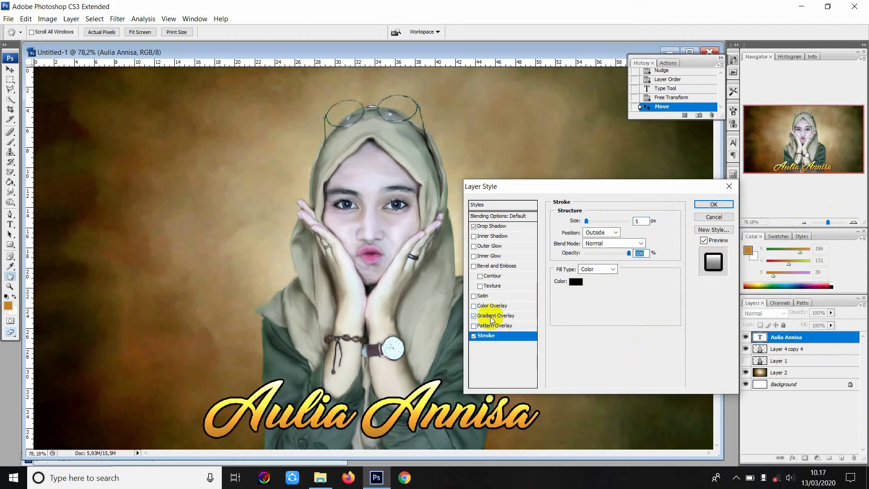
pyautogui.click(637, 221)
pyautogui.write('3')
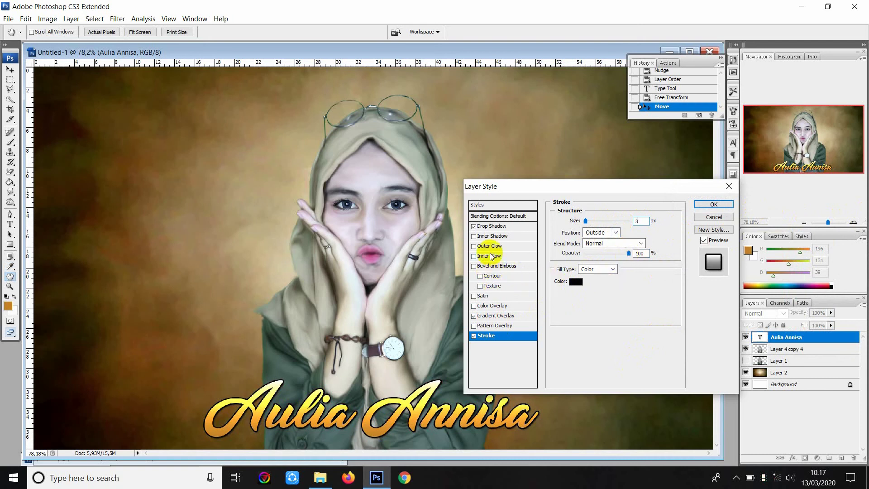
# - Enlarge the gradient scale, pull the shadow closer to the letters, and apply the layer styles
pyautogui.click(497, 315)
pyautogui.moveTo(608, 281); pyautogui.dragTo(615, 282)
pyautogui.moveTo(622, 232); pyautogui.dragTo(620, 232)
pyautogui.click(520, 227)
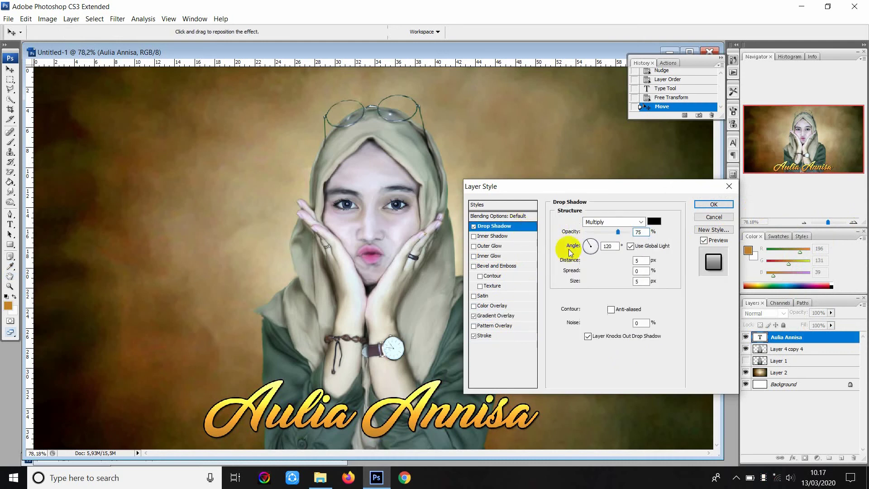
pyautogui.moveTo(587, 262); pyautogui.dragTo(586, 262)
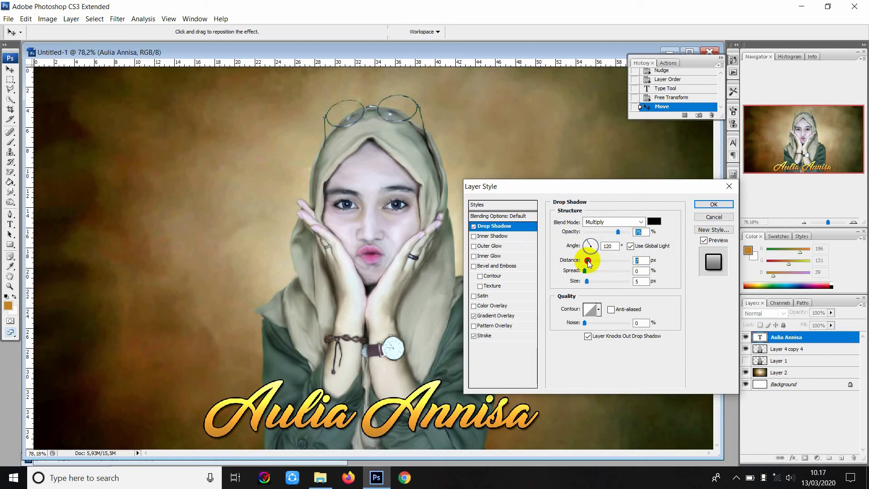
pyautogui.click(714, 204)
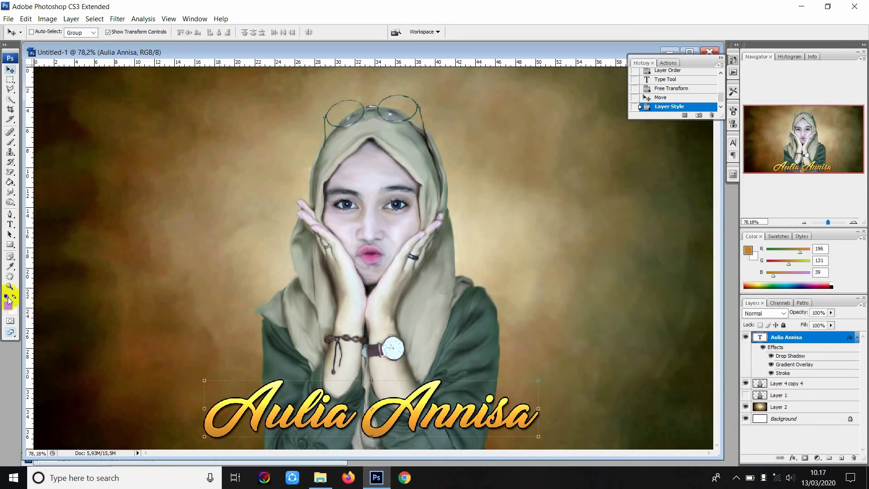
# - Change the title's text colour to a deeper brownish gold
pyautogui.click(10, 224)
pyautogui.click(293, 414)
pyautogui.doubleClick(293, 414)
pyautogui.hotkey('ctrl', 'a')
pyautogui.click(274, 32)
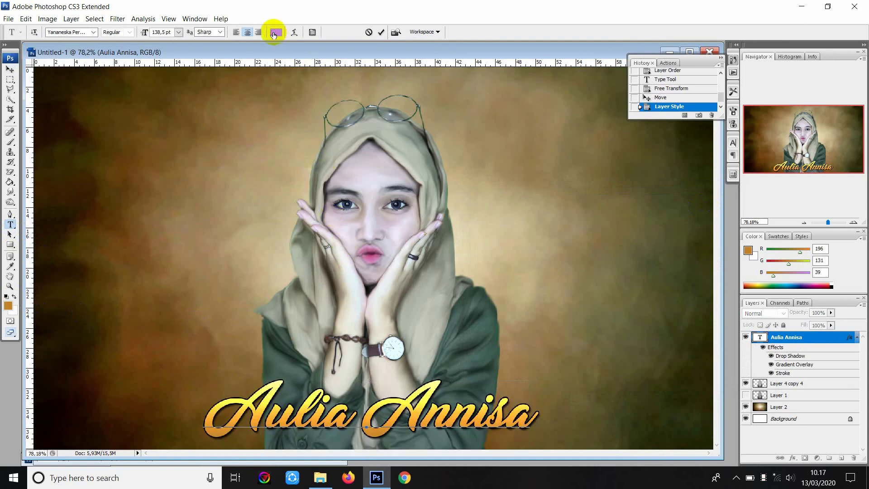
pyautogui.click(756, 255)
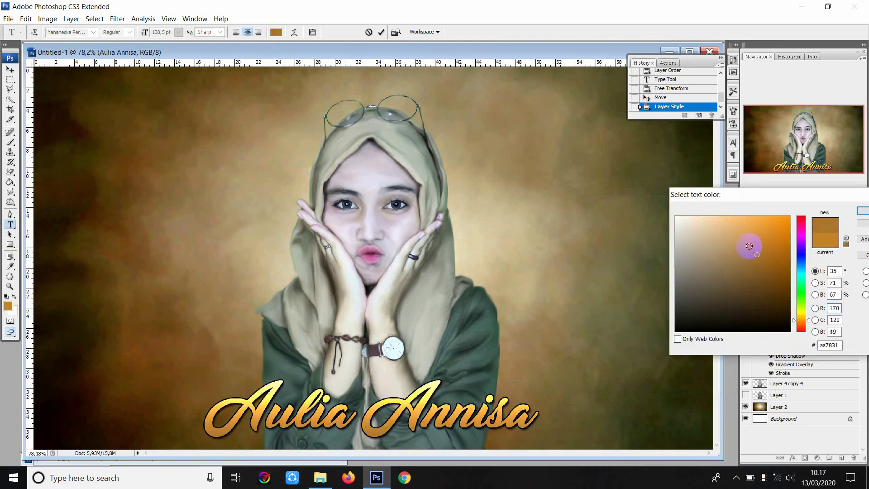
pyautogui.click(766, 263)
pyautogui.moveTo(766, 265); pyautogui.dragTo(771, 249)
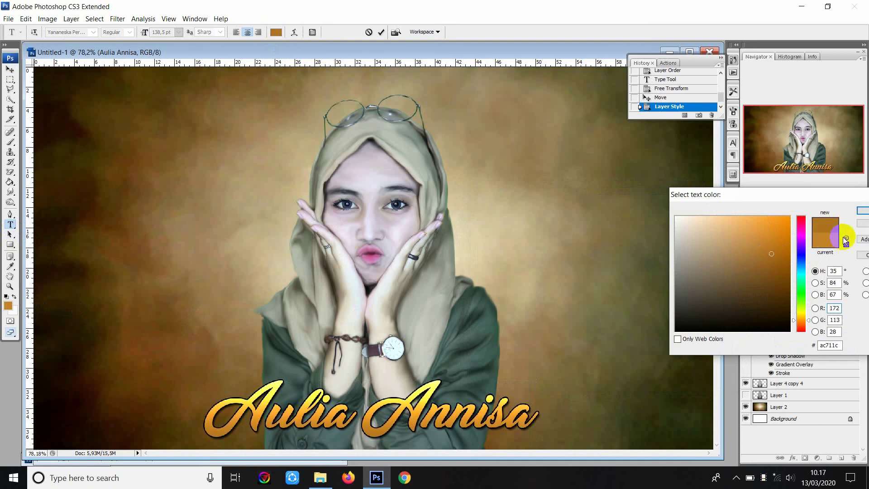
pyautogui.click(862, 210)
# - Commit the title, hide transform controls and History, and nudge it slightly right and down
pyautogui.click(10, 70)
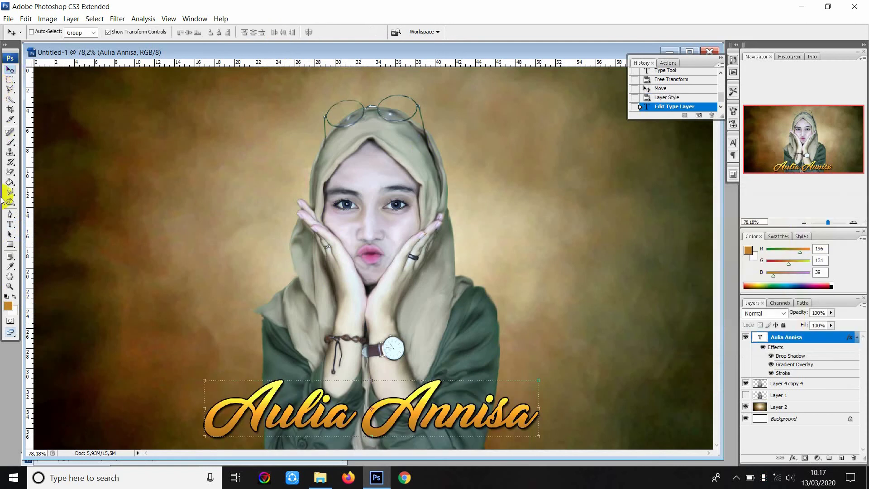
pyautogui.click(108, 32)
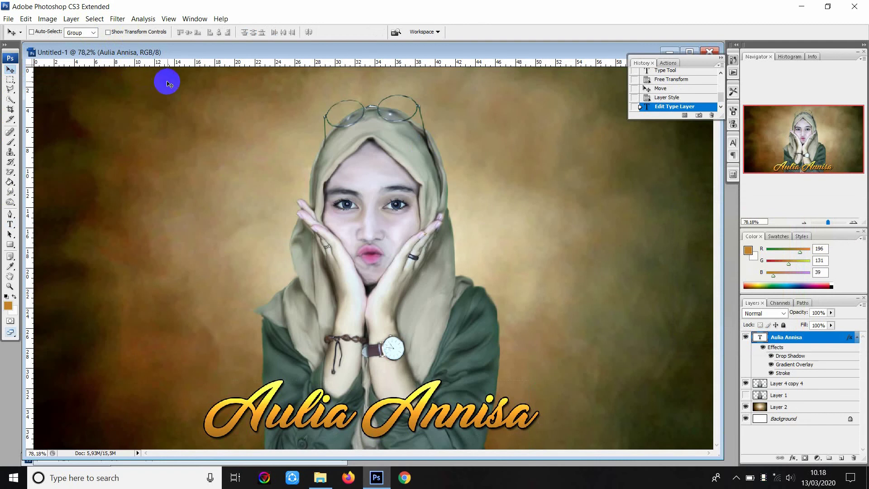
pyautogui.click(730, 60)
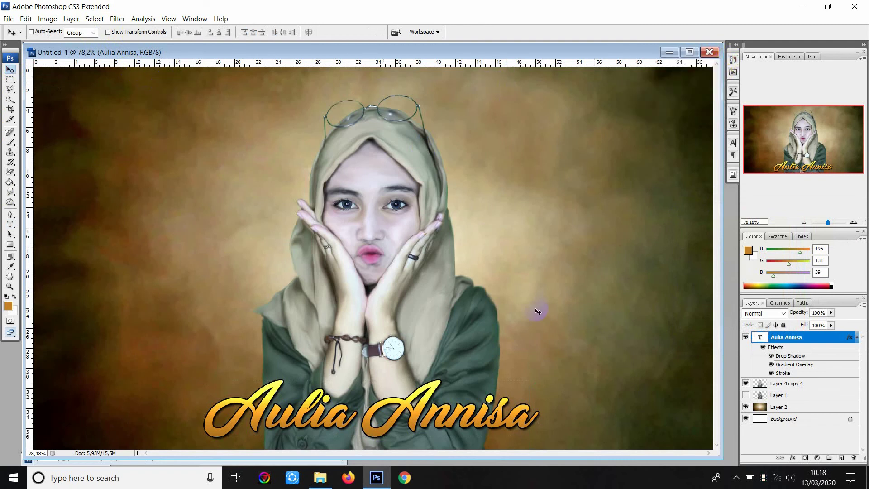
pyautogui.moveTo(497, 412); pyautogui.dragTo(500, 414)
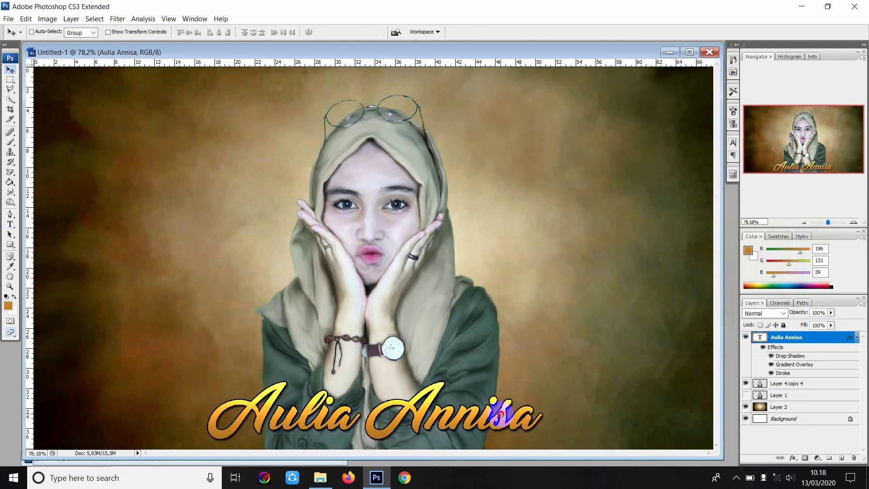
# - Start a white 14 pt Century Gothic text layer left of the portrait
pyautogui.click(10, 224)
pyautogui.click(175, 326)
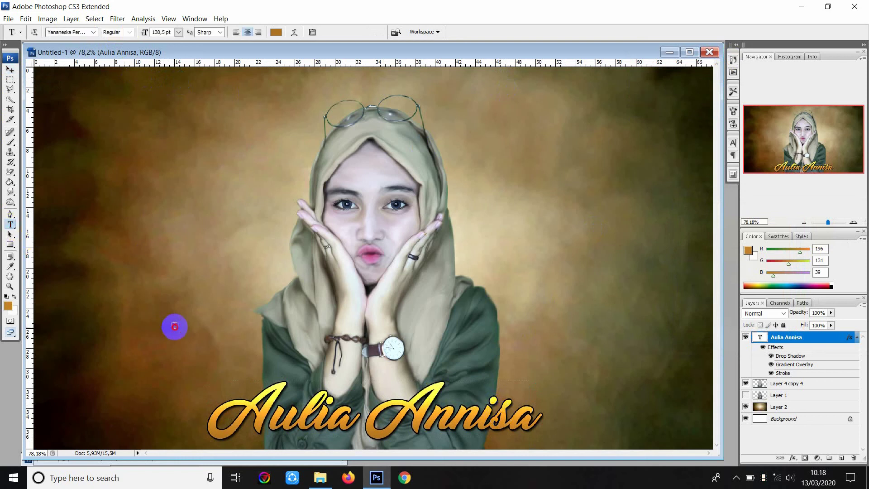
pyautogui.click(178, 32)
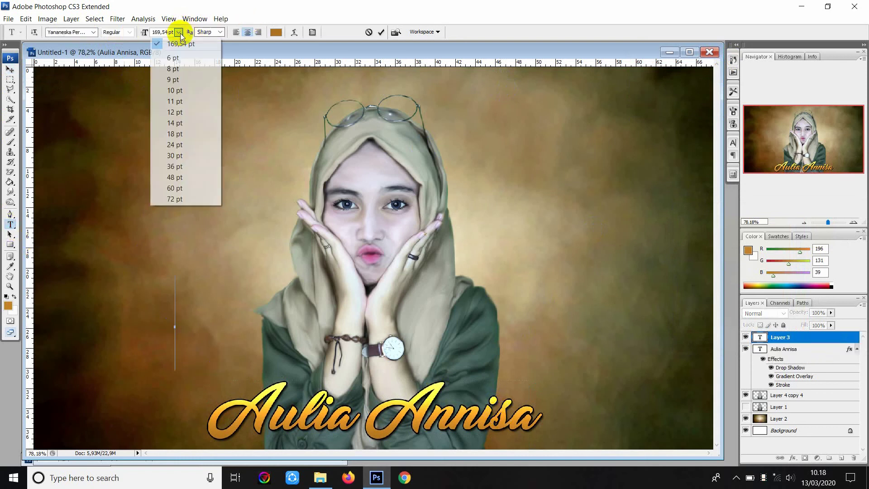
pyautogui.click(178, 122)
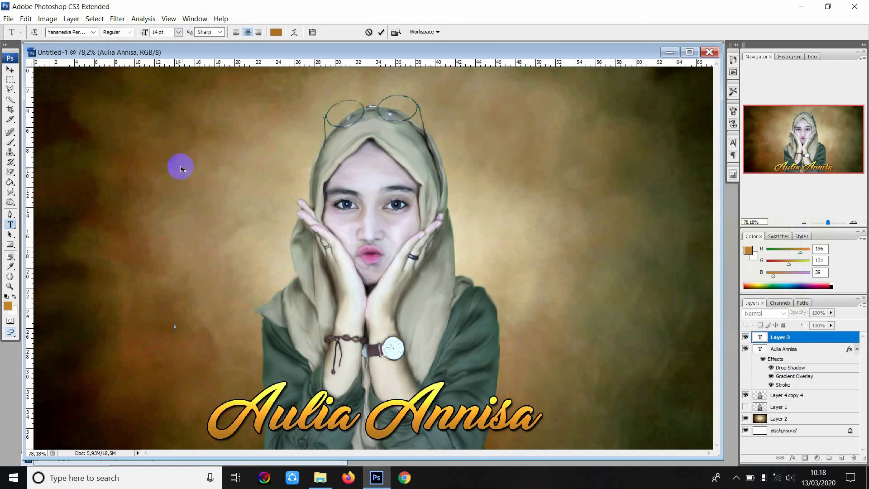
pyautogui.click(277, 33)
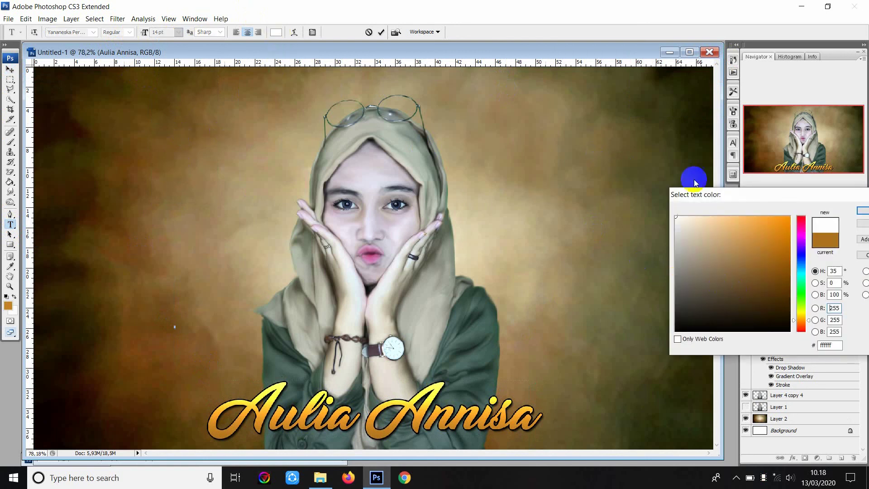
pyautogui.click(862, 211)
pyautogui.click(94, 32)
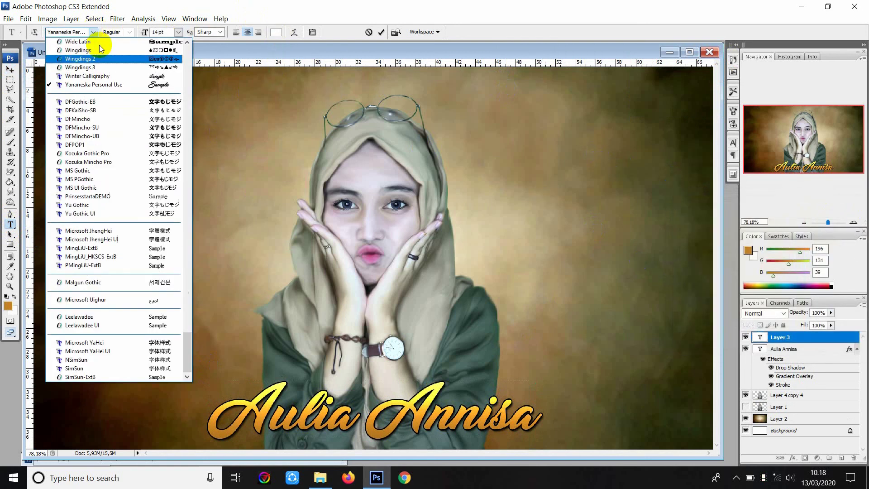
pyautogui.scroll(10, 174, 226)
pyautogui.scroll(5, 173, 108)
pyautogui.scroll(3, 170, 131)
pyautogui.click(158, 179)
pyautogui.write('Created b')
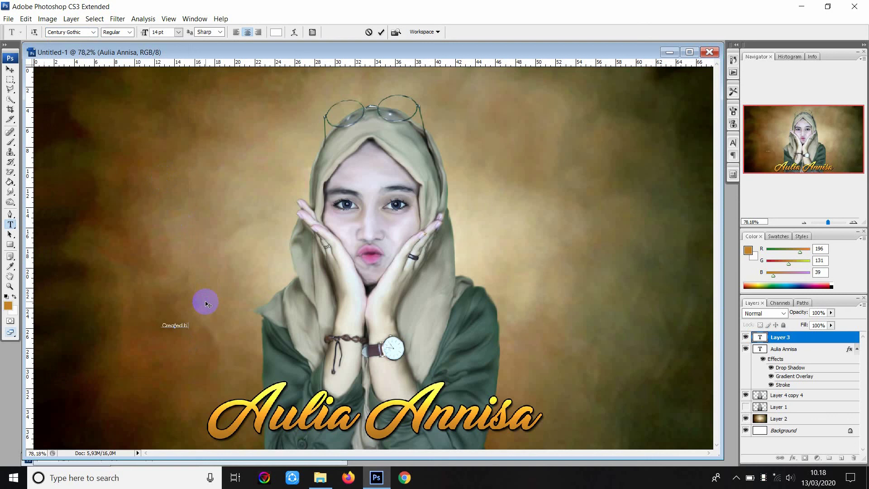
# - Type the 'Created by' credit with the author's handle at 24 pt and move it above the title's right end
pyautogui.write('y @Fachrul18')
pyautogui.hotkey('ctrl', 'a')
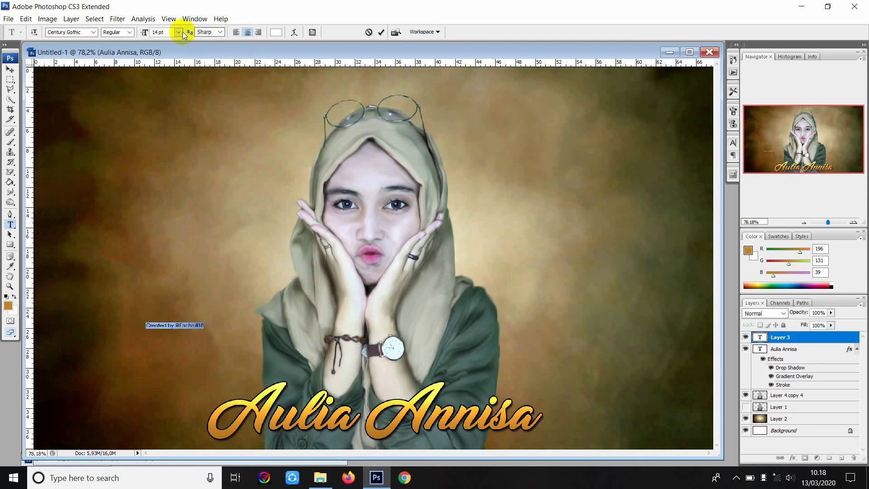
pyautogui.click(181, 32)
pyautogui.click(183, 167)
pyautogui.click(179, 32)
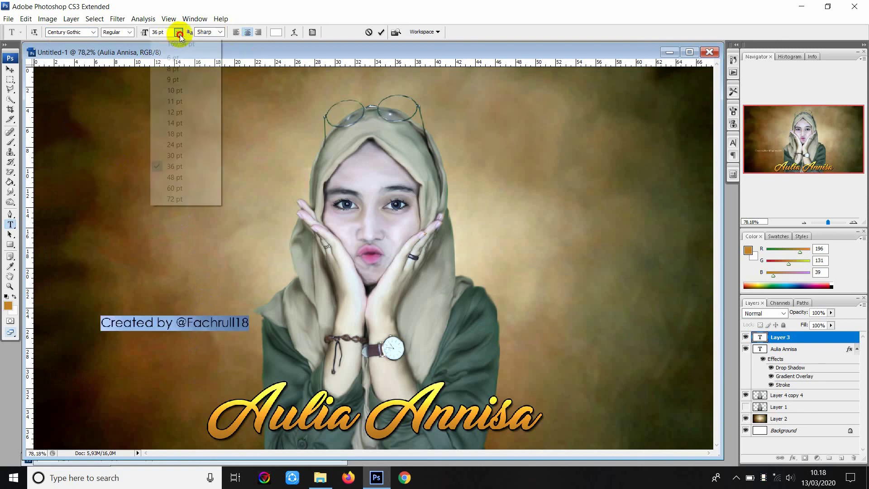
pyautogui.click(186, 145)
pyautogui.click(10, 70)
pyautogui.moveTo(175, 272); pyautogui.dragTo(501, 342)
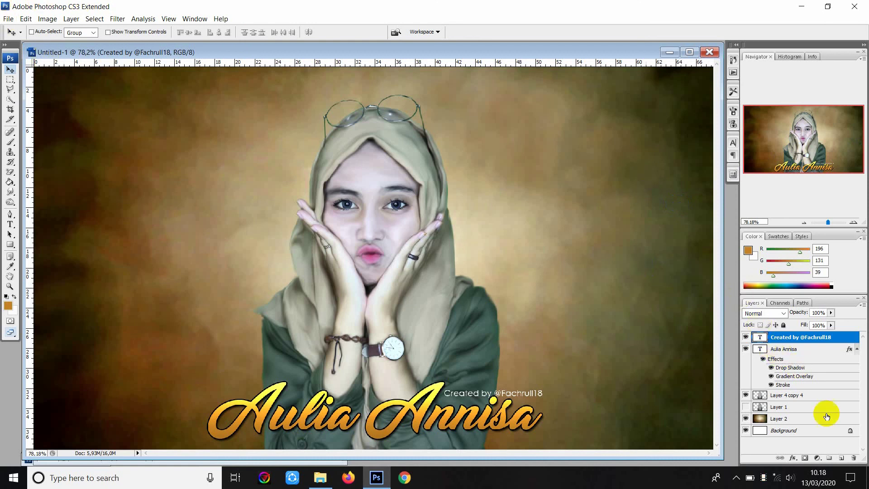
# - Add a Brightness/Contrast adjustment above Layer 4 copy 4 with brightness +17 and contrast +11
pyautogui.click(795, 395)
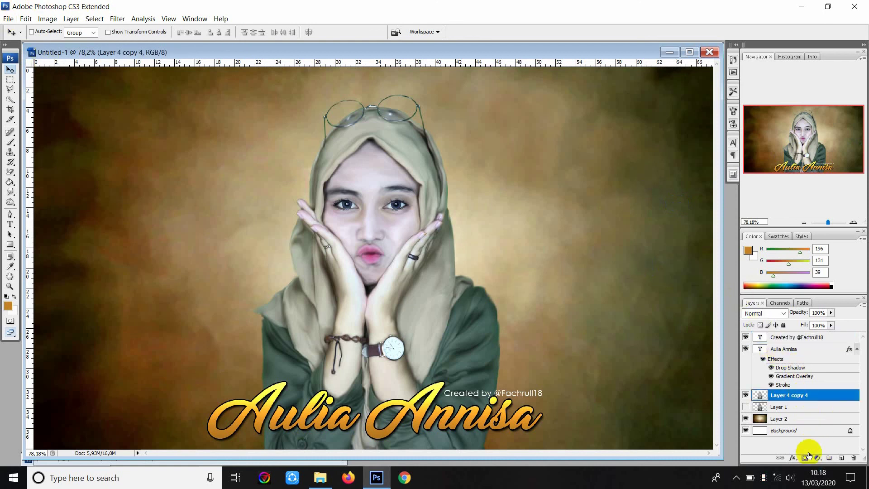
pyautogui.click(817, 457)
pyautogui.click(796, 336)
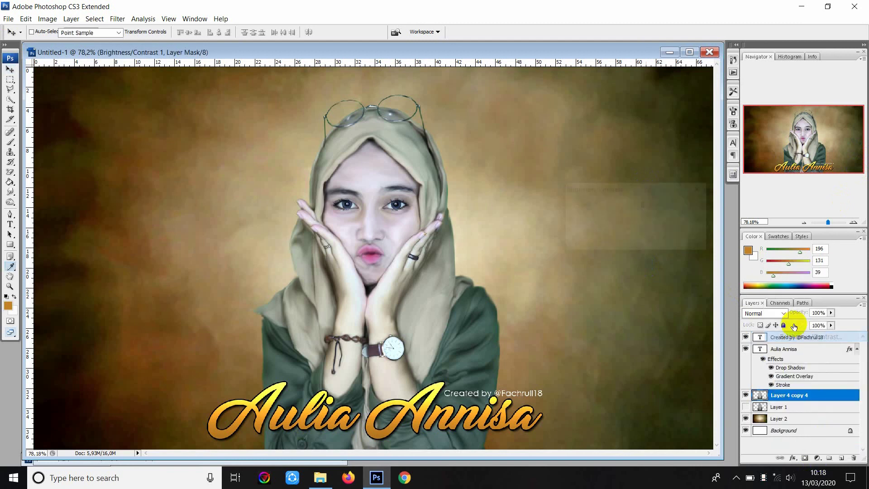
pyautogui.moveTo(617, 220); pyautogui.dragTo(621, 221)
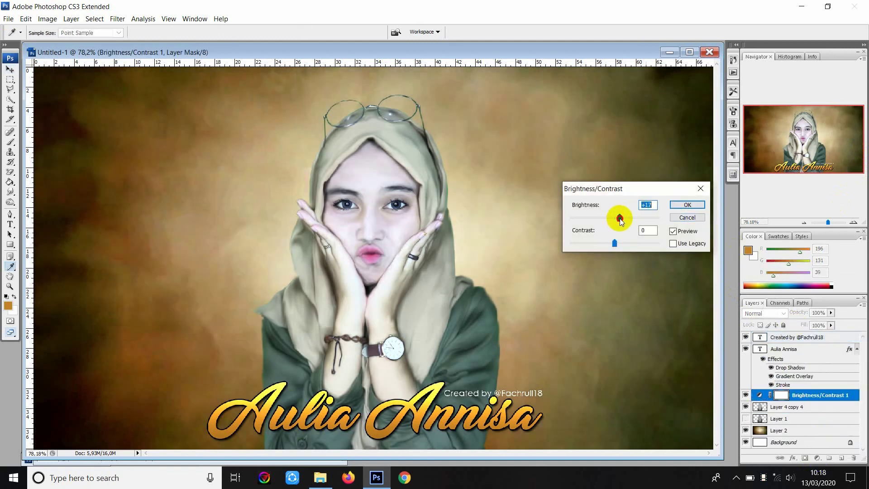
pyautogui.click(619, 243)
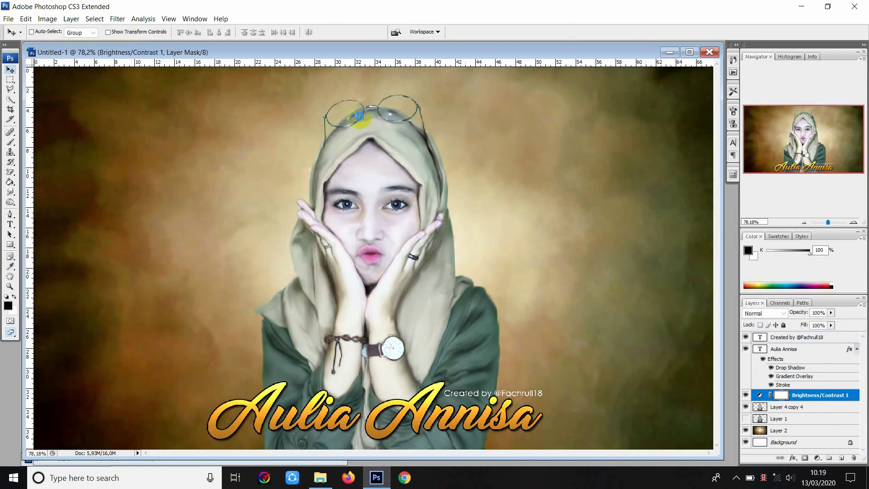
# - Save the artwork as JPEG 'Membuat Efek Smudge' at quality 12 (Maximum)
pyautogui.click(8, 18)
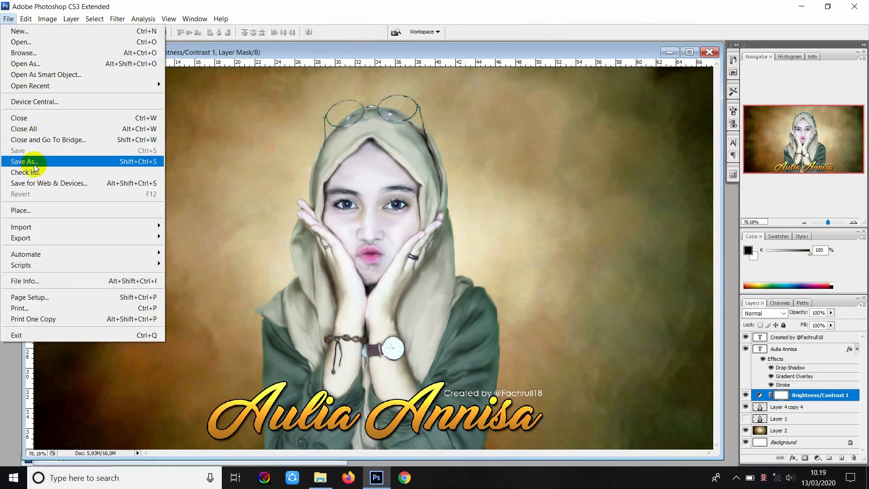
pyautogui.click(20, 161)
pyautogui.click(508, 274)
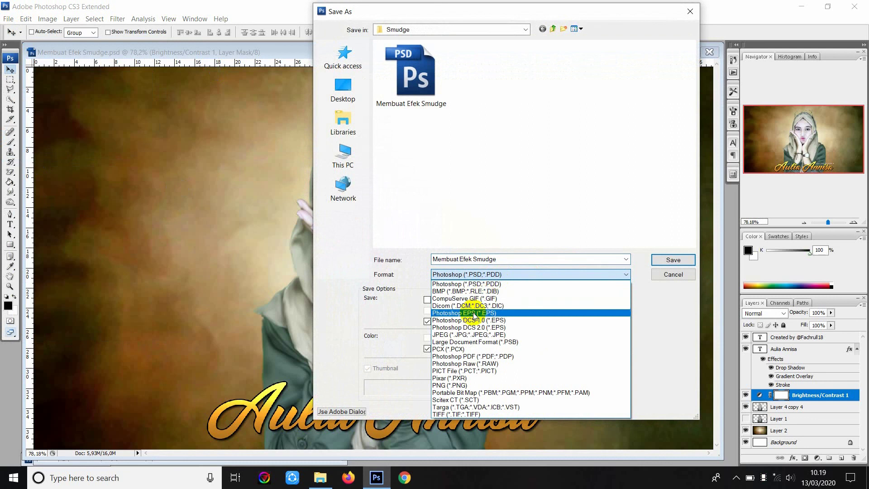
pyautogui.click(464, 335)
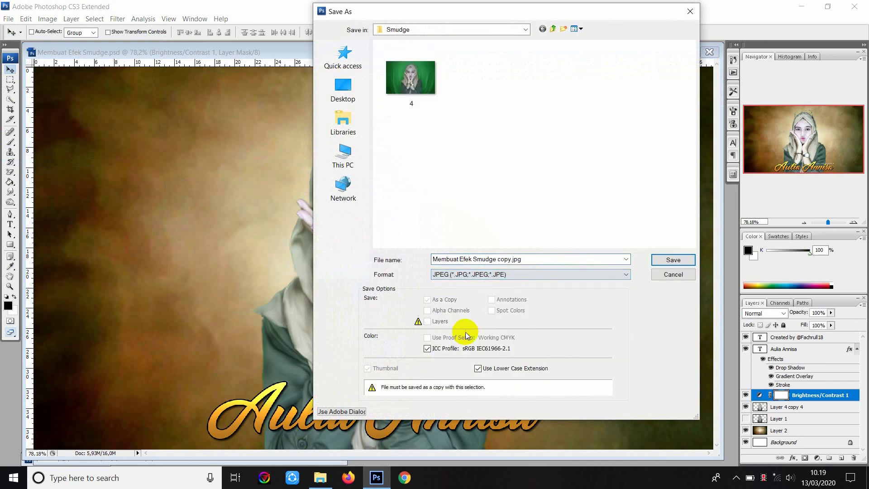
pyautogui.doubleClick(547, 258)
pyautogui.press('BackSpace')
pyautogui.press('BackSpace')
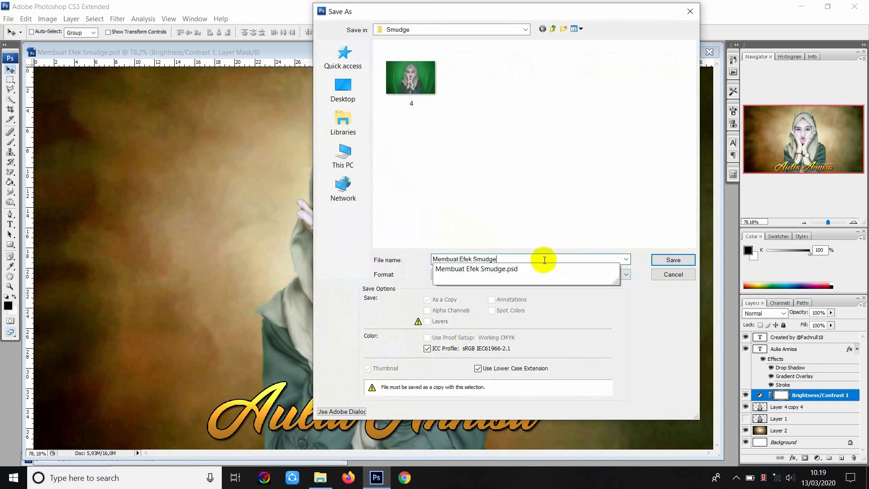
pyautogui.click(673, 262)
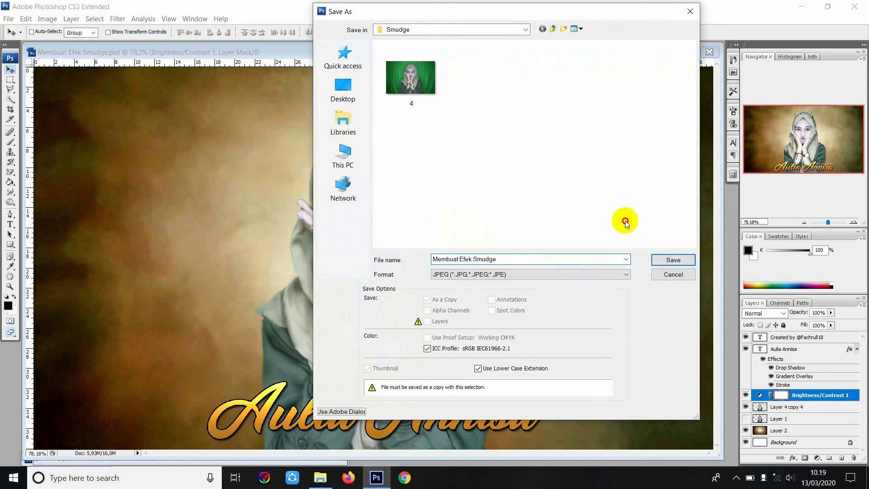
pyautogui.click(503, 277)
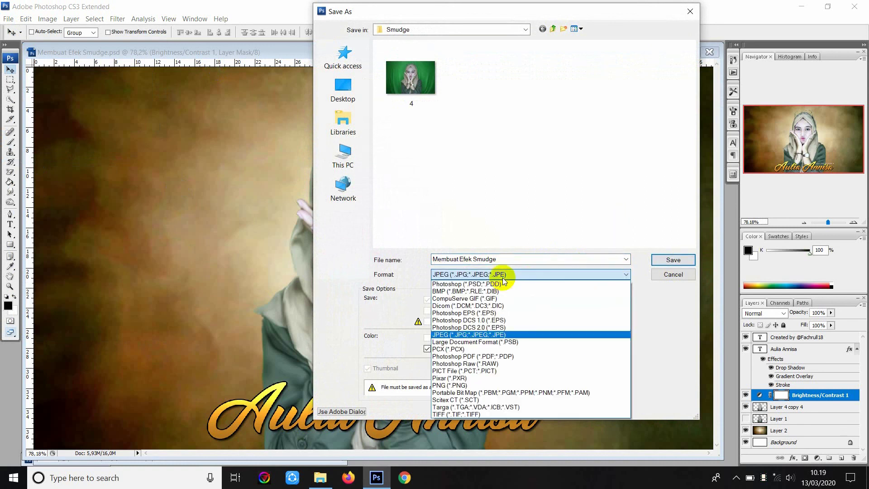
pyautogui.click(481, 334)
pyautogui.click(663, 260)
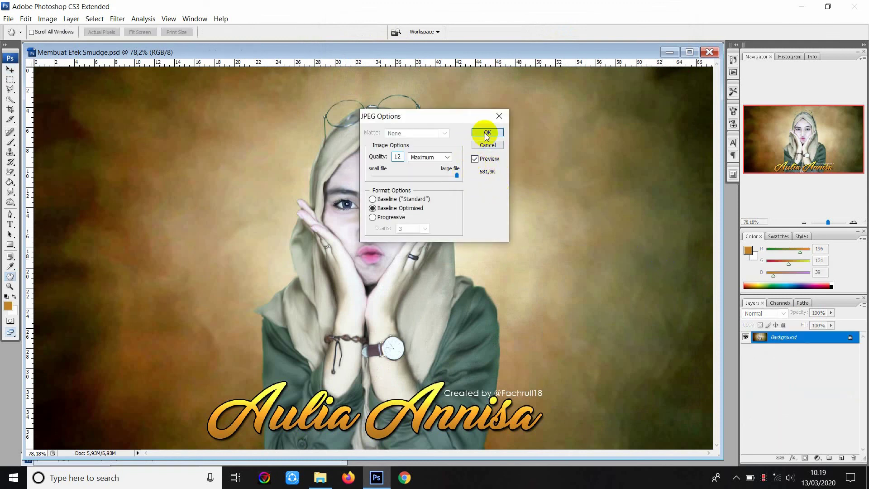
pyautogui.click(486, 133)
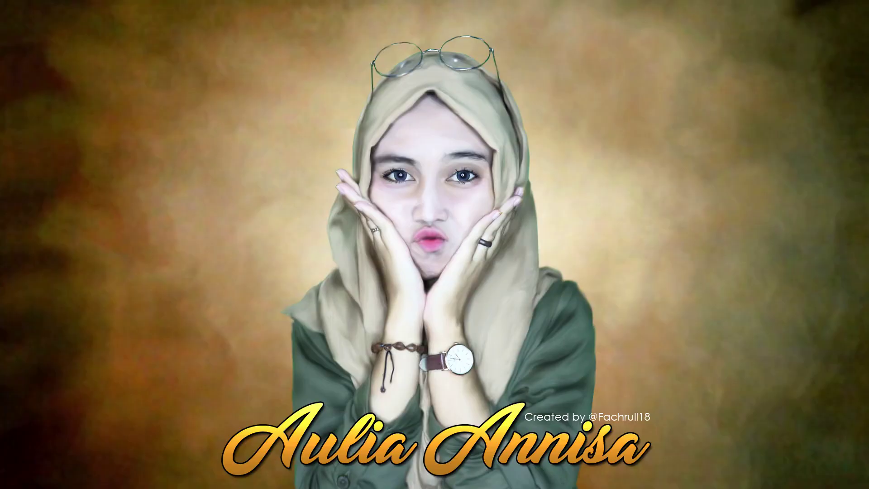